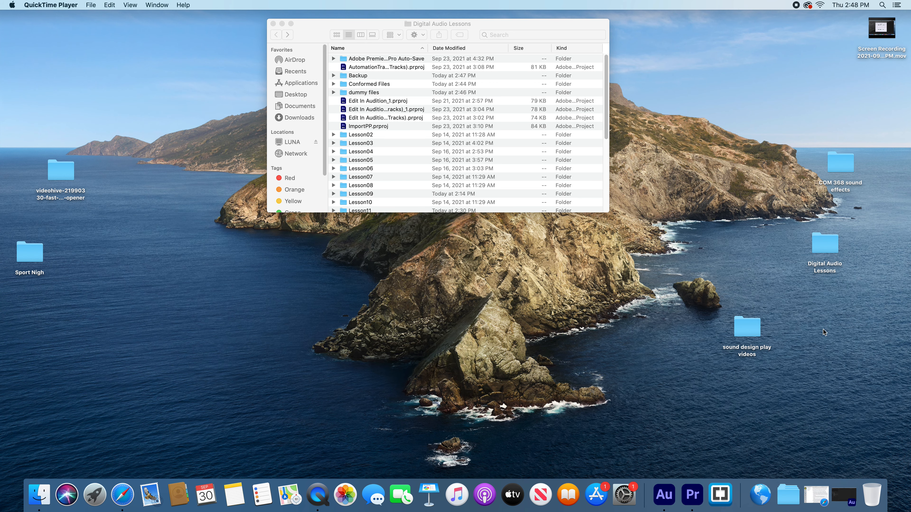
# Switch to Adobe Audition and open Edit In Audition_1.prproj from the Digital Audio Lessons folder.
pyautogui.click(844, 496)
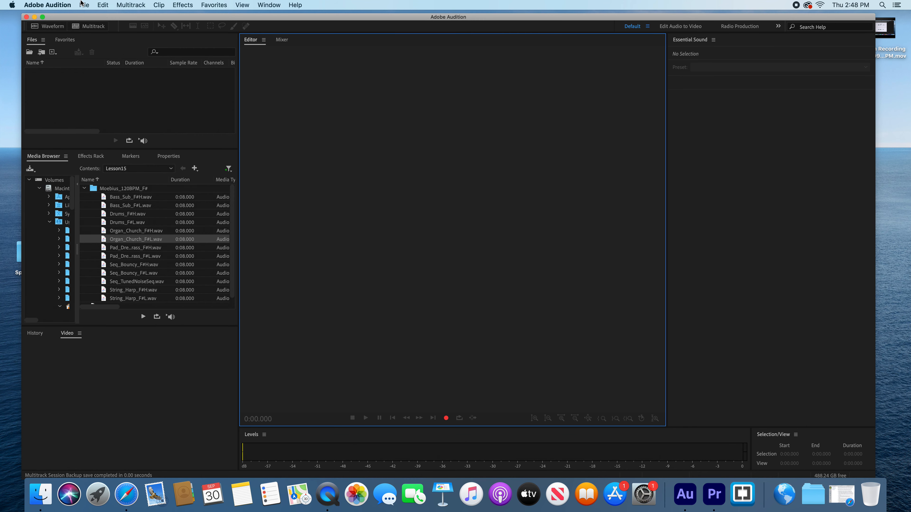
pyautogui.click(83, 5)
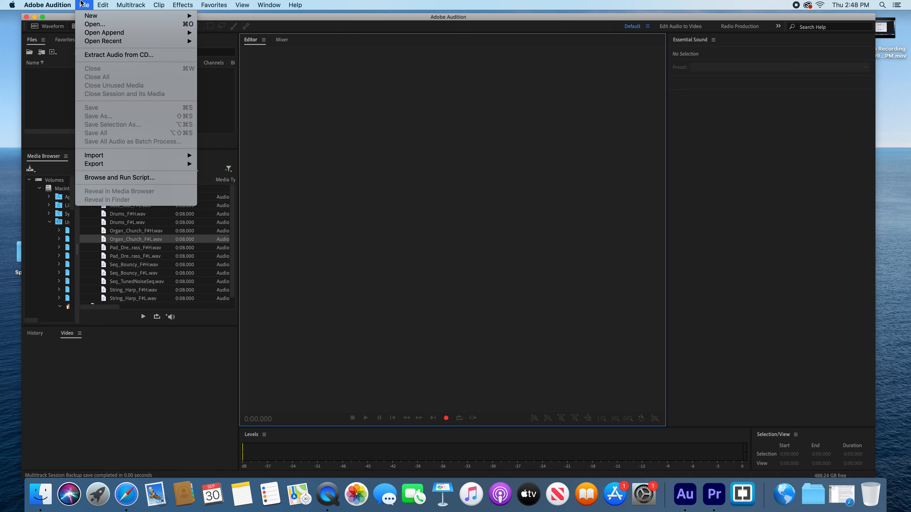
pyautogui.click(93, 25)
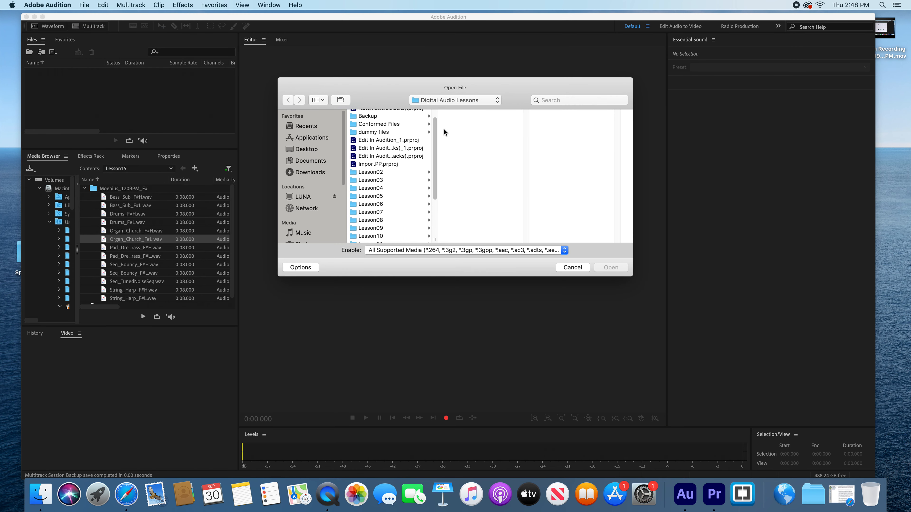
pyautogui.click(387, 140)
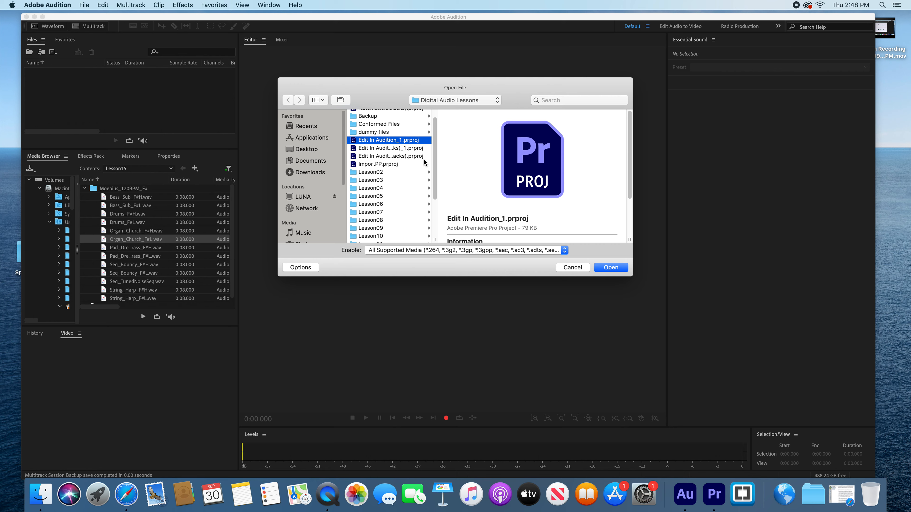
pyautogui.click(617, 268)
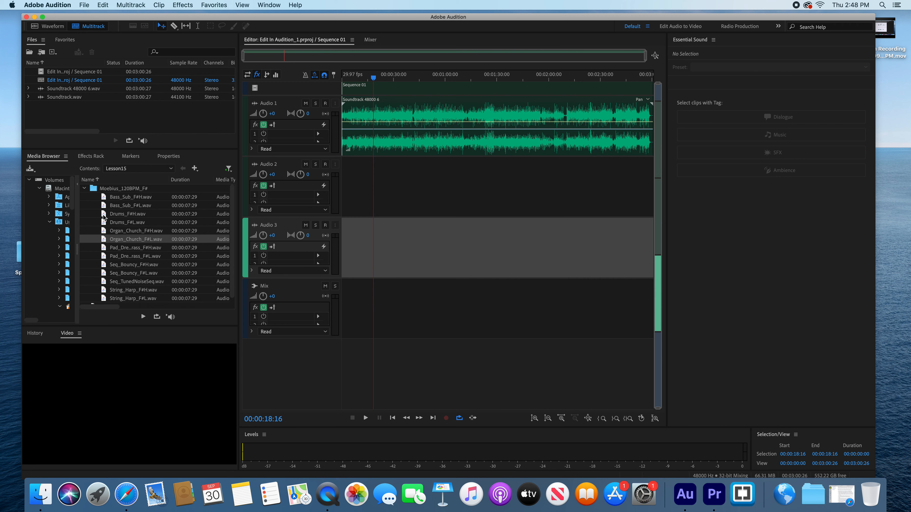
# Add Drums_F#H.wav at the start of Audio 3 and Bass_Sub_F#L.wav and Seq_TunedNoiseSeq.wav to Audio 2, accepting sample-rate conversion for each.
pyautogui.moveTo(103, 215); pyautogui.dragTo(346, 225)
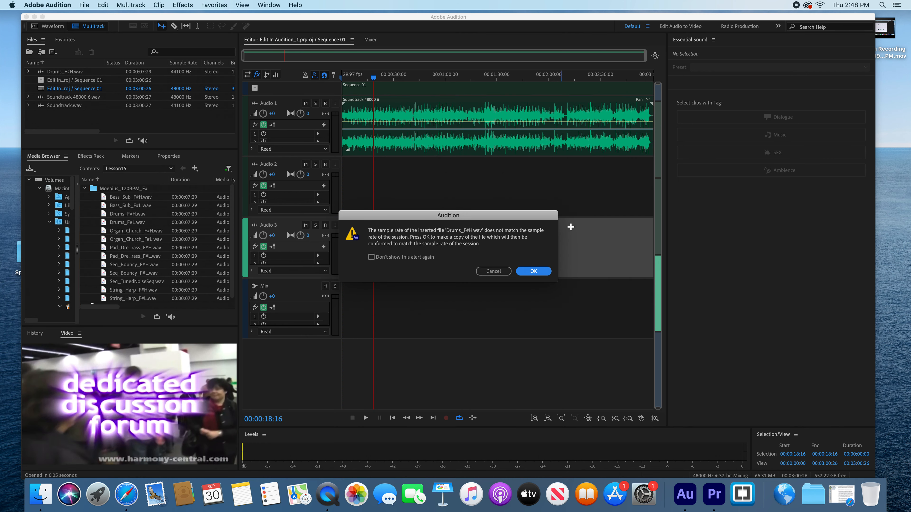
pyautogui.click(533, 271)
pyautogui.moveTo(103, 205); pyautogui.dragTo(394, 192)
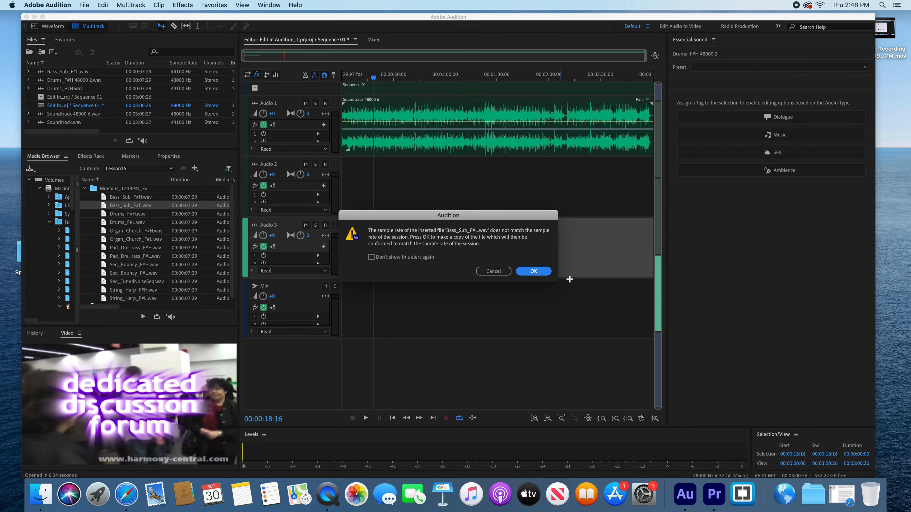
pyautogui.click(533, 272)
pyautogui.moveTo(107, 282); pyautogui.dragTo(364, 201)
pyautogui.click(533, 272)
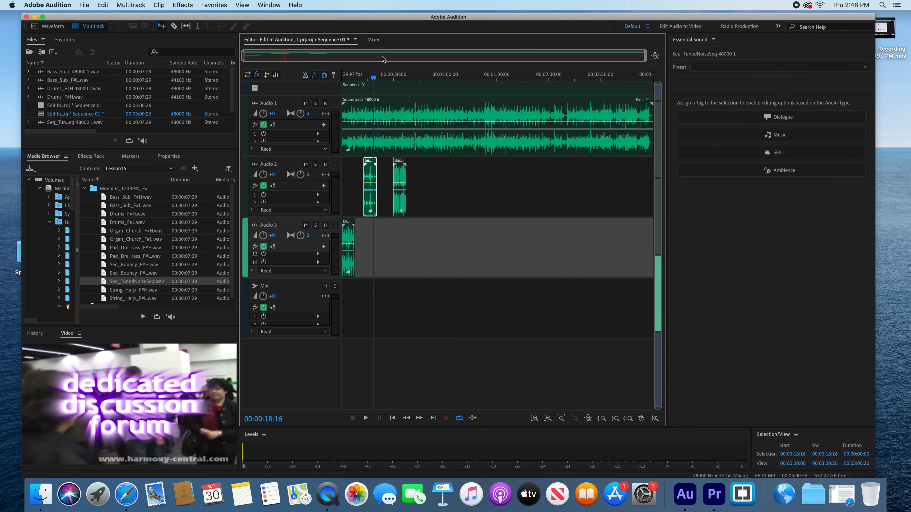
# View the session's mixer, return to the sequence editor, and move the playhead to 00:00:00:00.
pyautogui.click(373, 40)
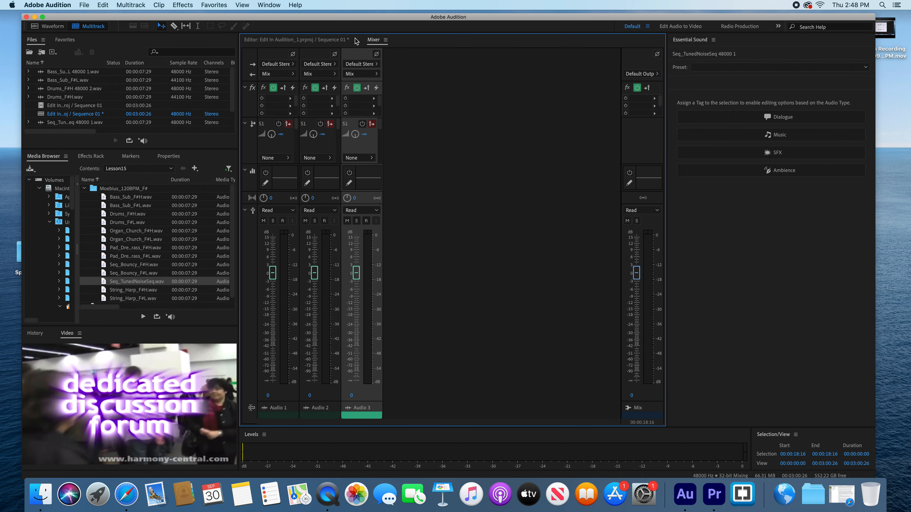
pyautogui.click(331, 41)
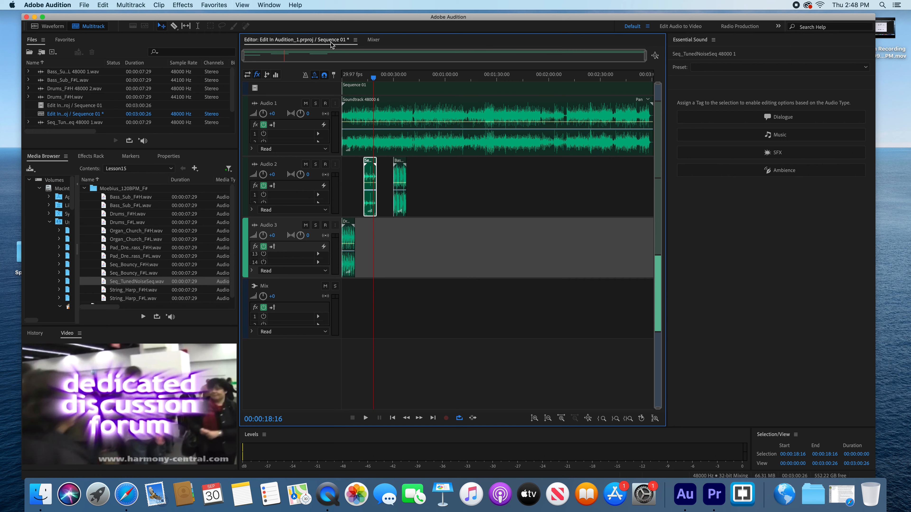
pyautogui.moveTo(373, 77); pyautogui.dragTo(340, 84)
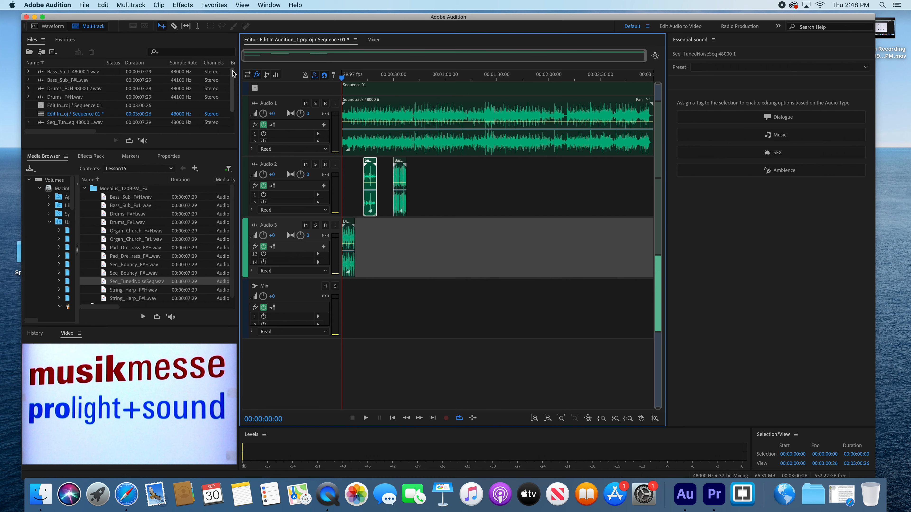
# Export the session to Adobe Premiere Pro with the file name "Open this dummy", keeping each track as a stem in the dummy files folder.
pyautogui.click(84, 4)
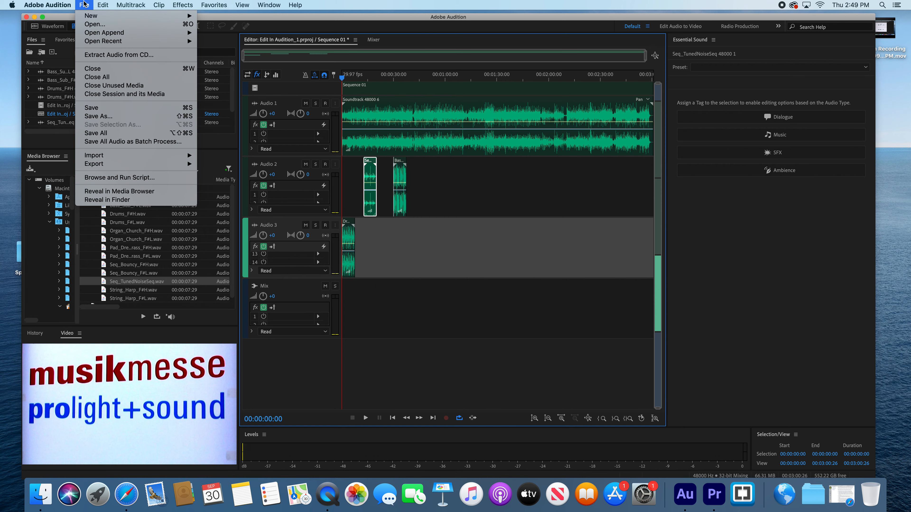
pyautogui.moveTo(126, 166)
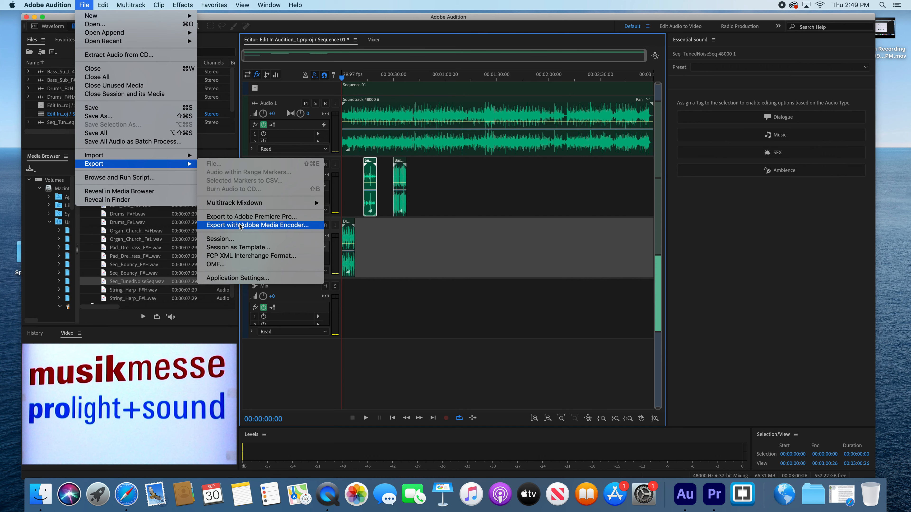
pyautogui.click(239, 216)
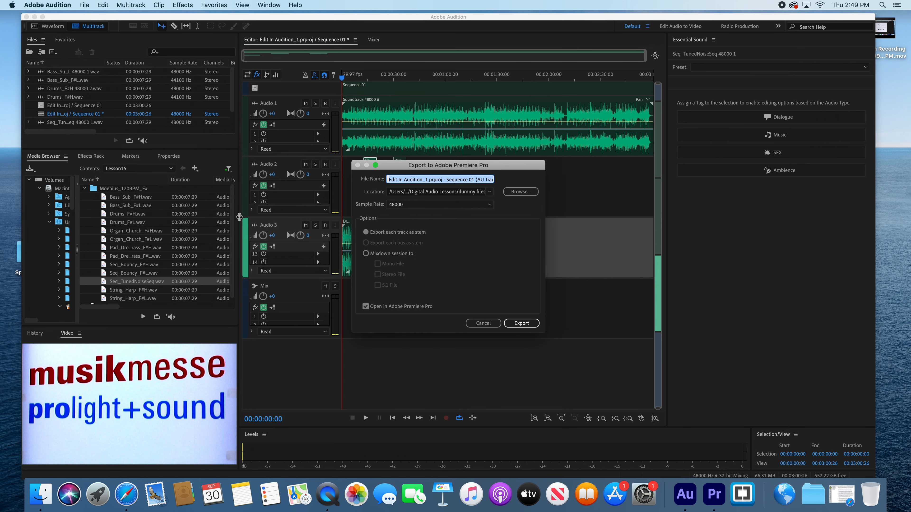
pyautogui.click(413, 180)
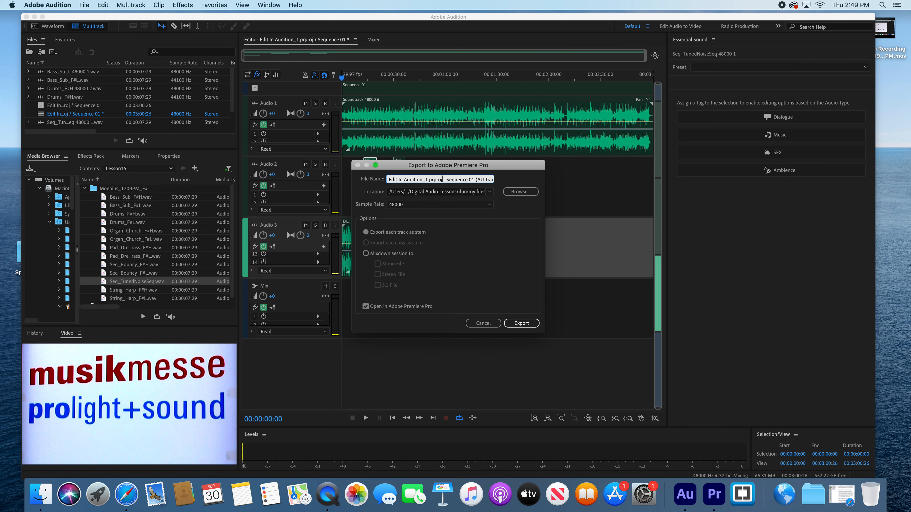
pyautogui.press('Right')
pyautogui.press('Right')
pyautogui.press('Right')
pyautogui.press('BackSpace')
pyautogui.press('BackSpace')
pyautogui.press('BackSpace')
pyautogui.press('BackSpace')
pyautogui.press('BackSpace')
pyautogui.press('BackSpace')
pyautogui.press('BackSpace')
pyautogui.press('BackSpace')
pyautogui.press('BackSpace')
pyautogui.press('BackSpace')
pyautogui.press('BackSpace')
pyautogui.press('BackSpace')
pyautogui.press('BackSpace')
pyautogui.press('BackSpace')
pyautogui.press('BackSpace')
pyautogui.press('BackSpace')
pyautogui.press('BackSpace')
pyautogui.press('BackSpace')
pyautogui.press('BackSpace')
pyautogui.press('BackSpace')
pyautogui.press('BackSpace')
pyautogui.press('BackSpace')
pyautogui.press('BackSpace')
pyautogui.press('BackSpace')
pyautogui.press('BackSpace')
pyautogui.press('BackSpace')
pyautogui.press('BackSpace')
pyautogui.press('BackSpace')
pyautogui.press('BackSpace')
pyautogui.press('BackSpace')
pyautogui.press('BackSpace')
pyautogui.press('BackSpace')
pyautogui.press('BackSpace')
pyautogui.press('BackSpace')
pyautogui.press('BackSpace')
pyautogui.press('BackSpace')
pyautogui.press('BackSpace')
pyautogui.press('BackSpace')
pyautogui.press('BackSpace')
pyautogui.press('BackSpace')
pyautogui.press('BackSpace')
pyautogui.press('BackSpace')
pyautogui.press('BackSpace')
pyautogui.press('BackSpace')
pyautogui.press('BackSpace')
pyautogui.press('BackSpace')
pyautogui.press('BackSpace')
pyautogui.press('BackSpace')
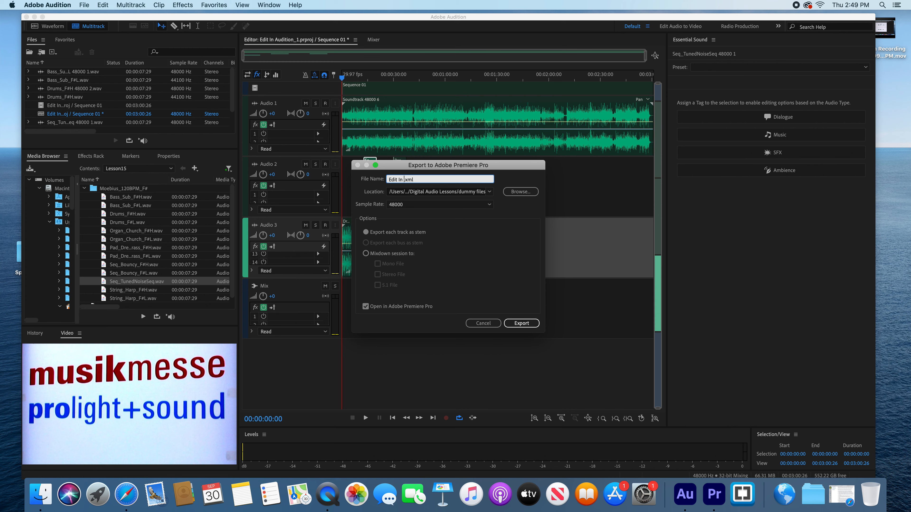
pyautogui.write('Open this dummy')
pyautogui.click(522, 323)
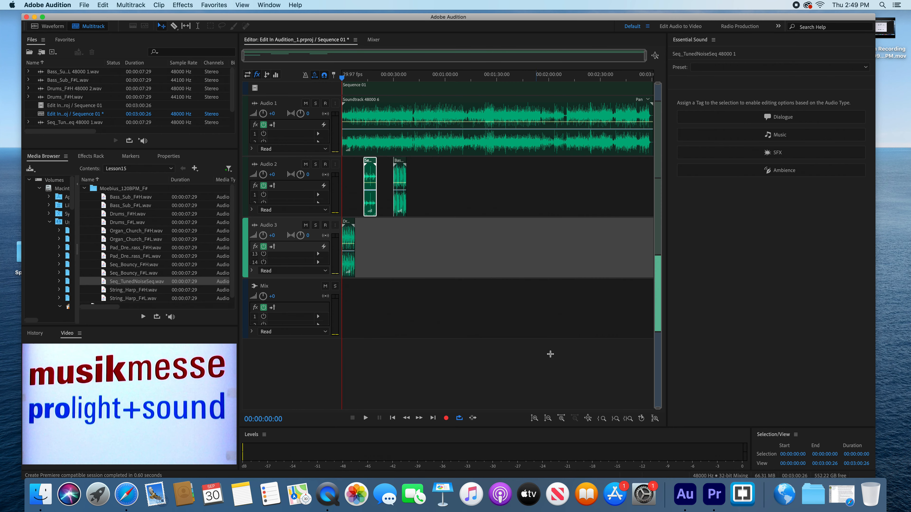
# Switch to Premiere Pro and open Open this dummy.xml from the dummy files folder inside Digital Audio Lessons.
pyautogui.click(714, 495)
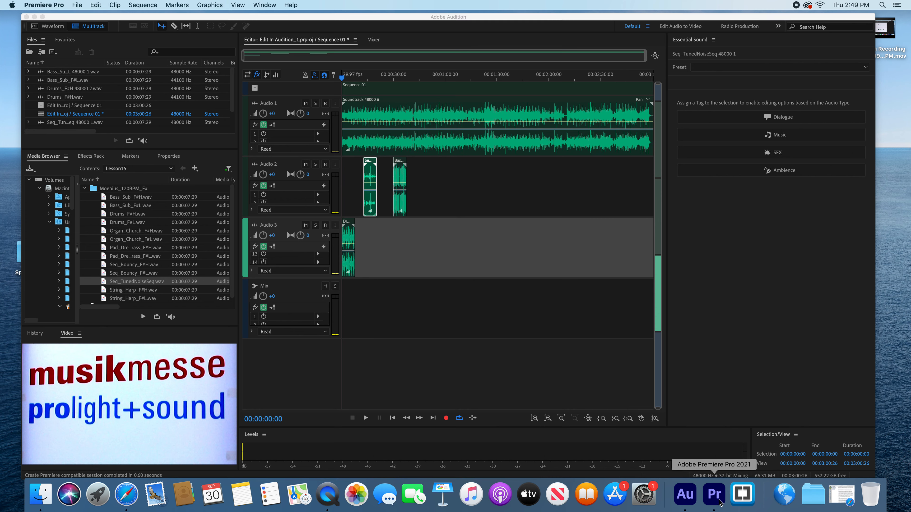
pyautogui.click(80, 5)
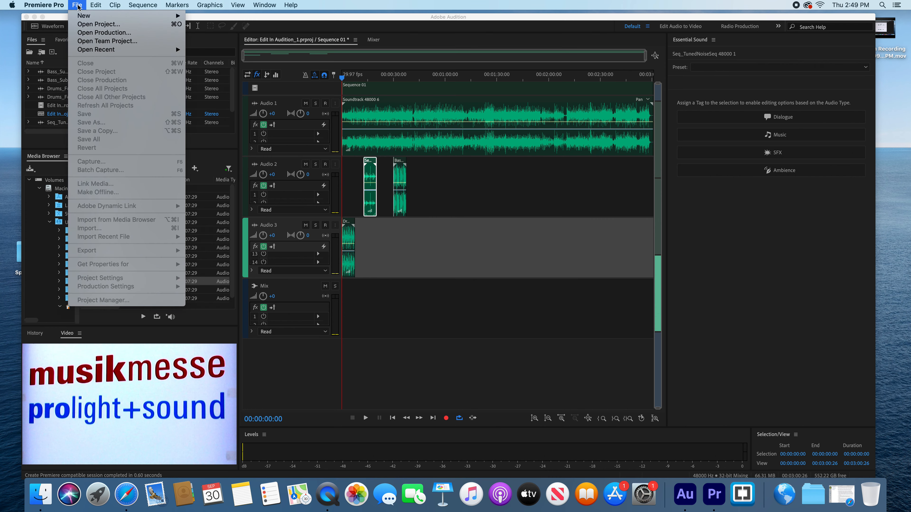
pyautogui.click(83, 24)
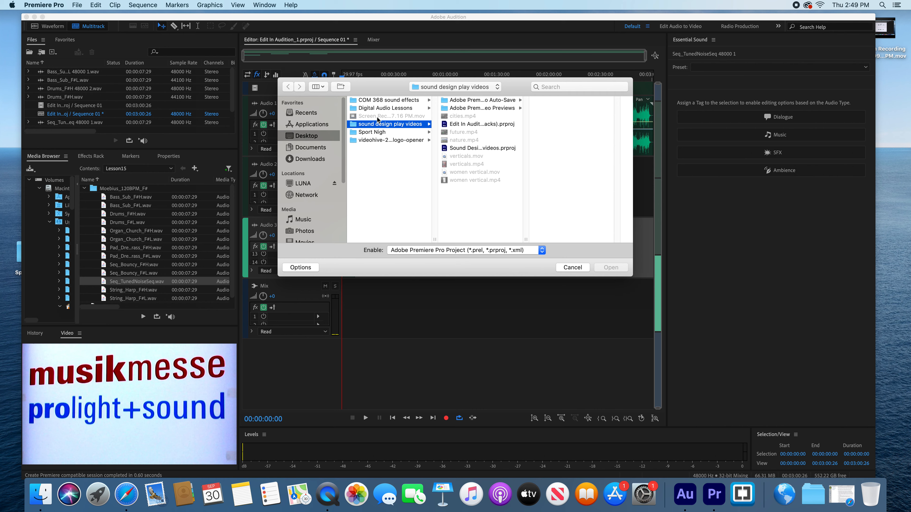
pyautogui.click(378, 109)
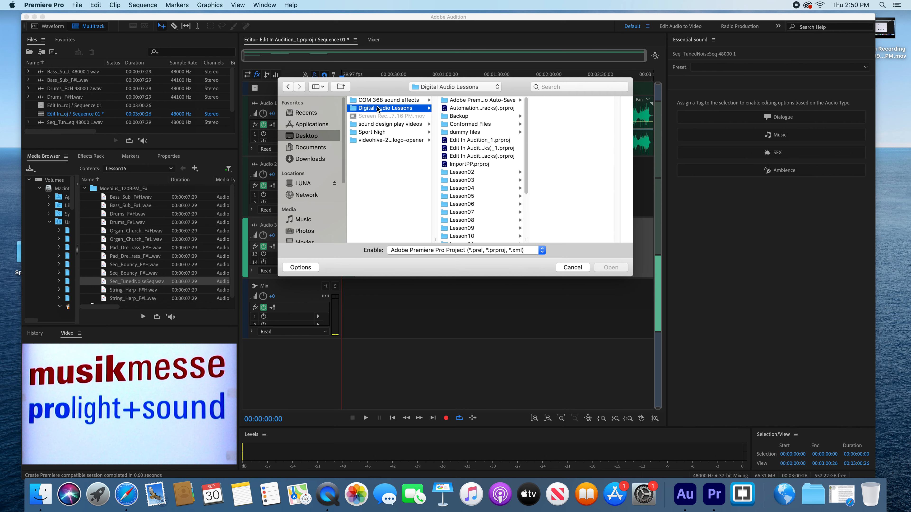
pyautogui.click(456, 133)
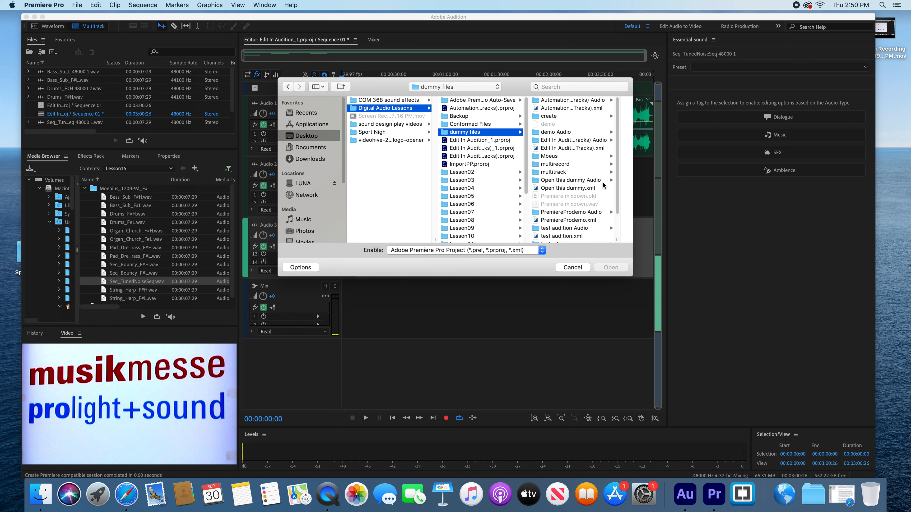
pyautogui.click(553, 189)
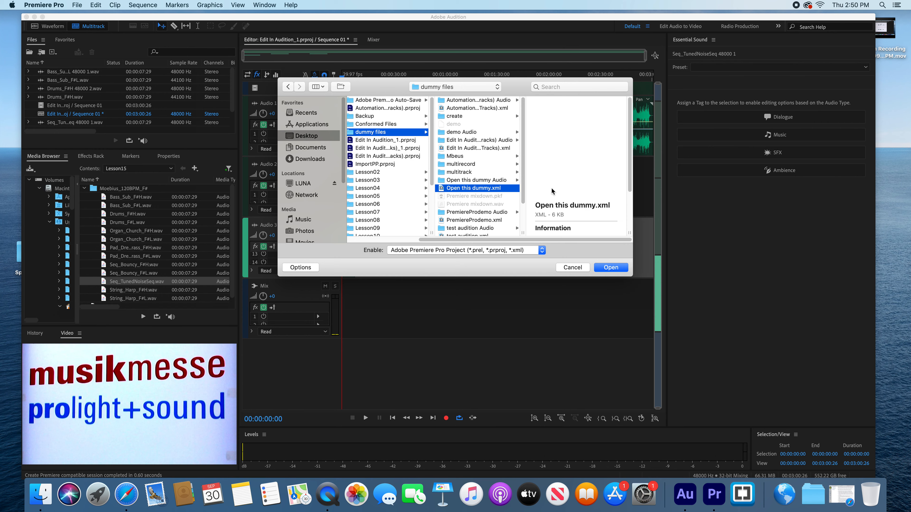
pyautogui.click(612, 269)
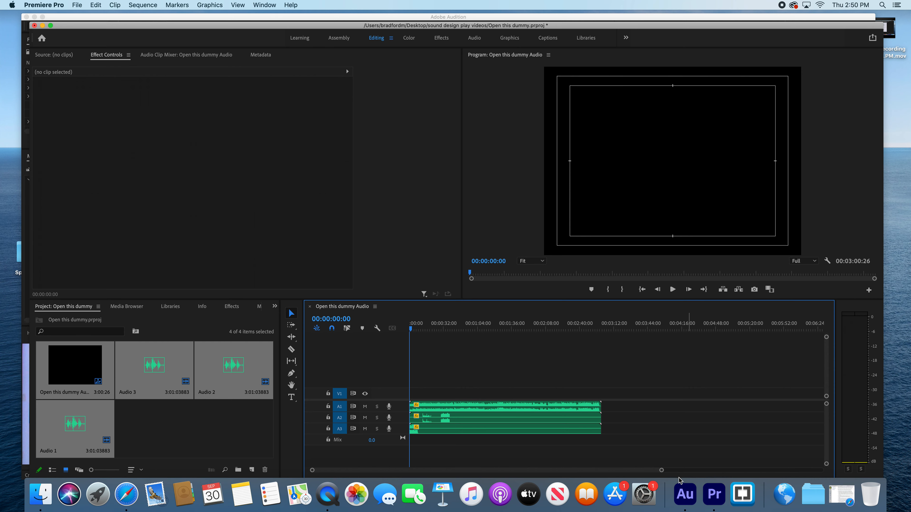
# Examine the exported stems in the timeline, enlarging the Audio 2 and Audio 3 tracks and scrubbing through their clips.
pyautogui.moveTo(661, 472); pyautogui.dragTo(558, 471)
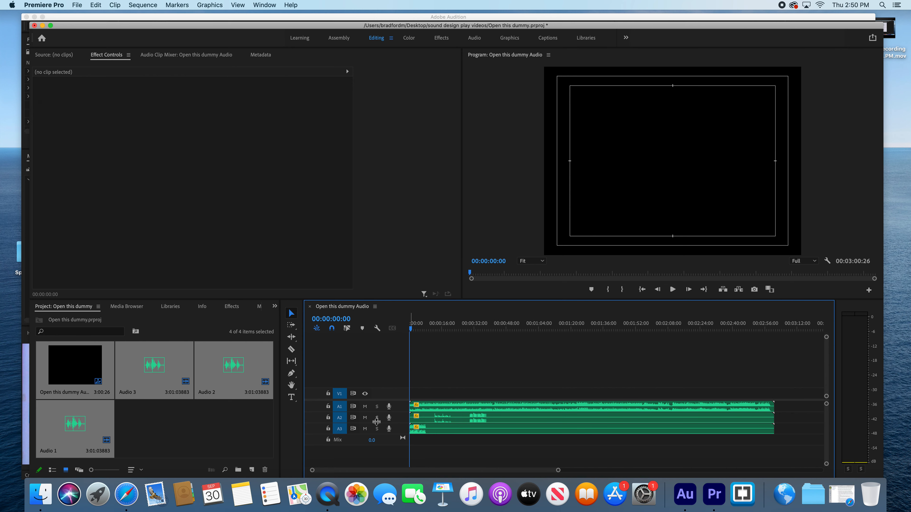
pyautogui.moveTo(380, 435); pyautogui.dragTo(382, 416)
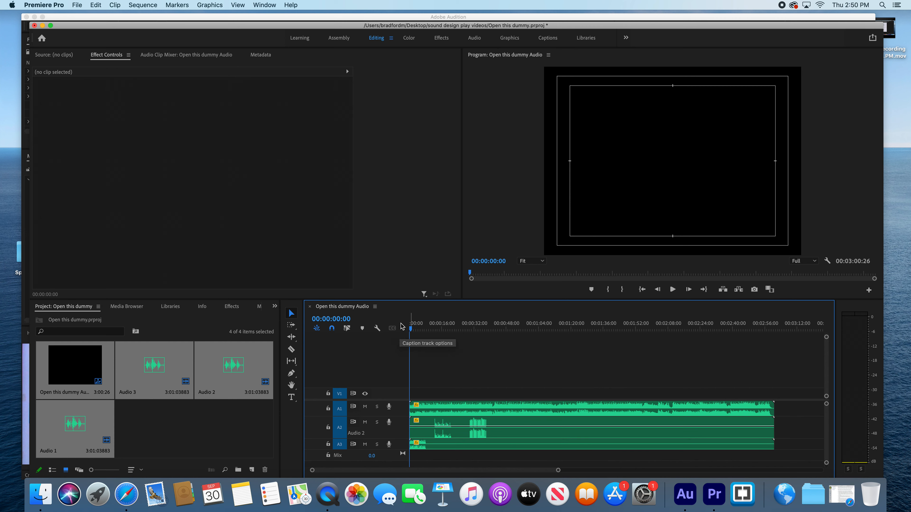
pyautogui.moveTo(413, 331); pyautogui.dragTo(461, 329)
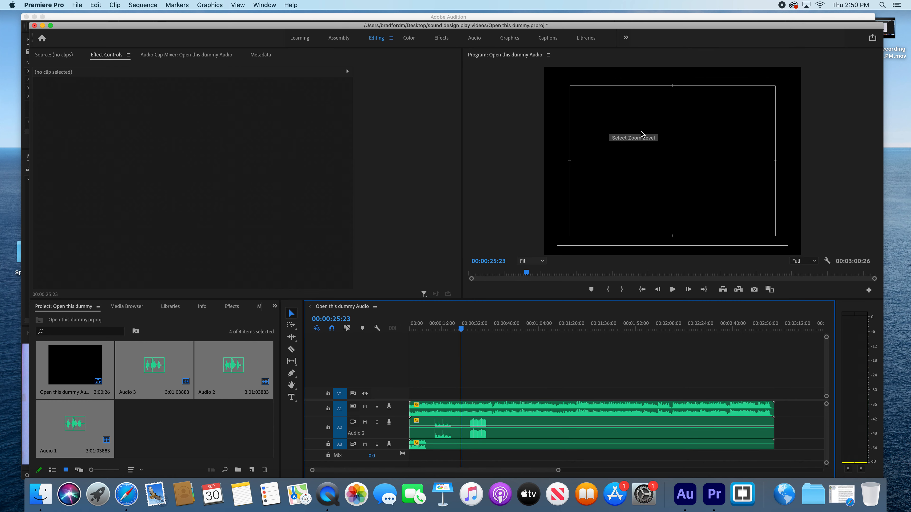
pyautogui.moveTo(462, 331); pyautogui.dragTo(405, 338)
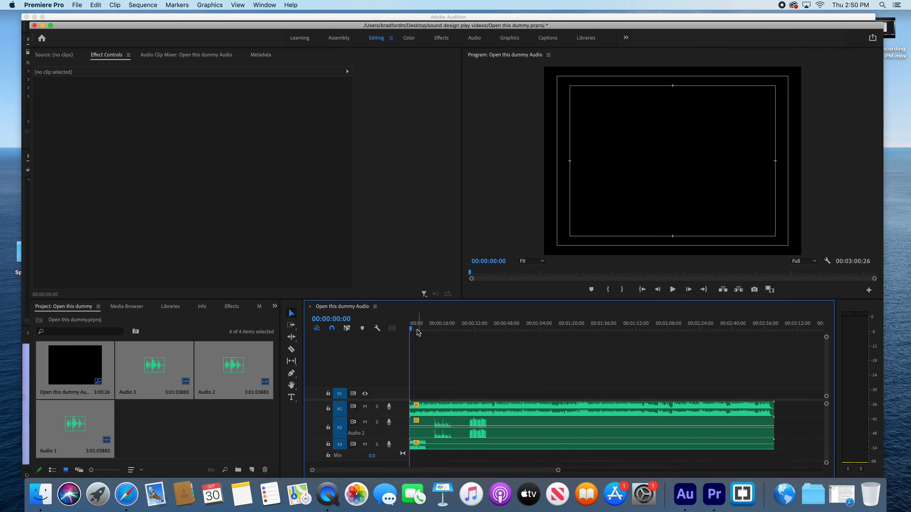
pyautogui.moveTo(411, 329); pyautogui.dragTo(451, 336)
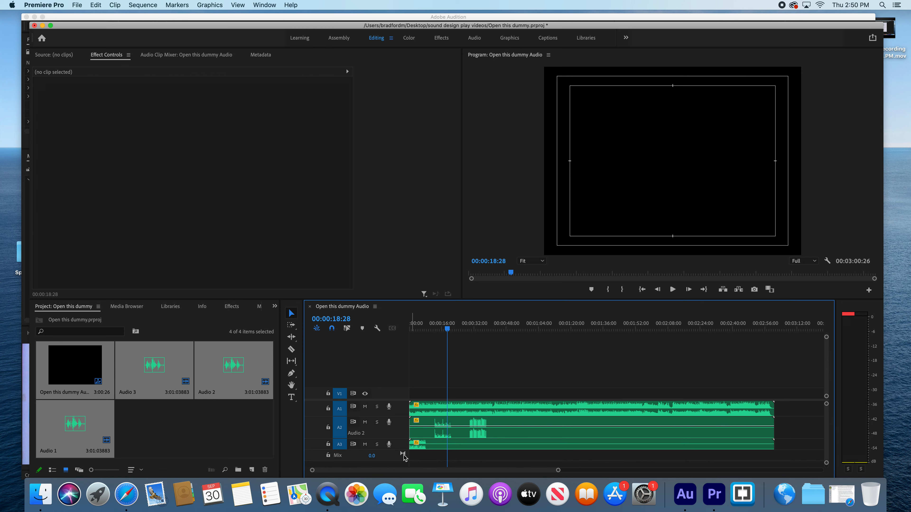
pyautogui.moveTo(401, 439); pyautogui.dragTo(398, 455)
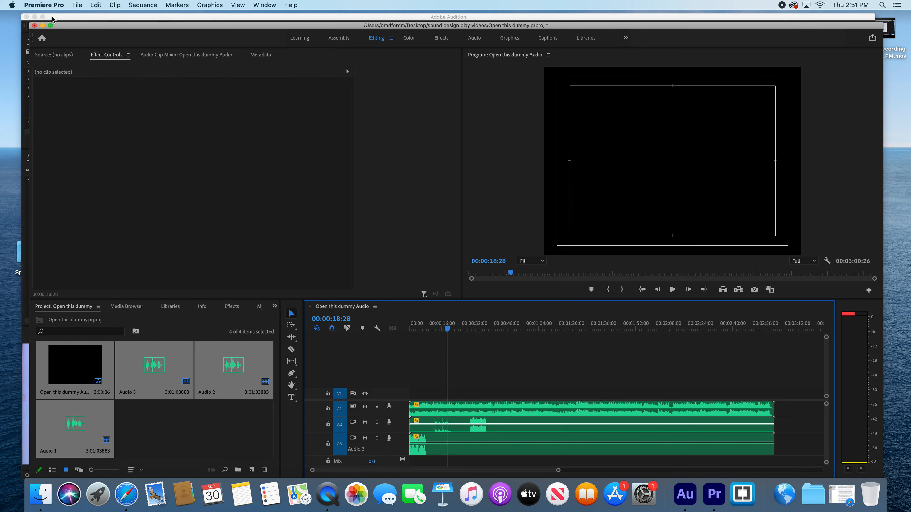
# Close the Open this dummy project without saving its changes.
pyautogui.click(74, 6)
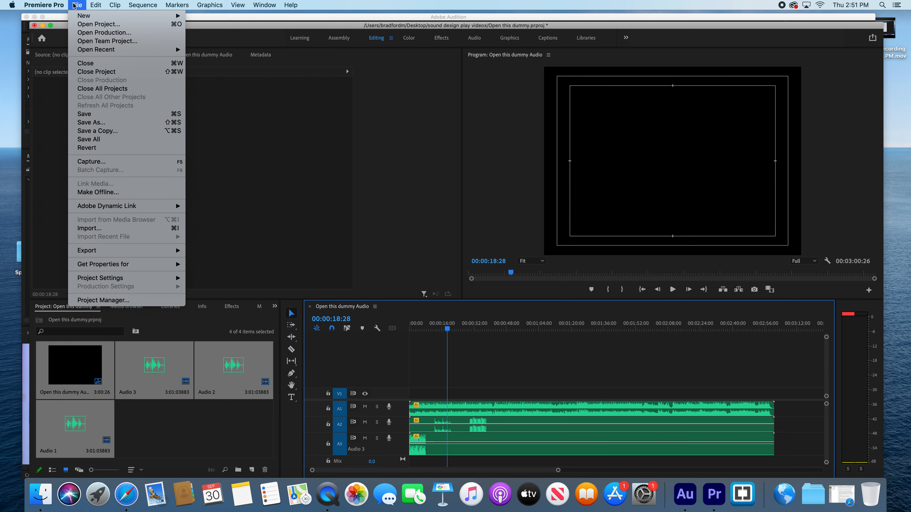
pyautogui.click(89, 72)
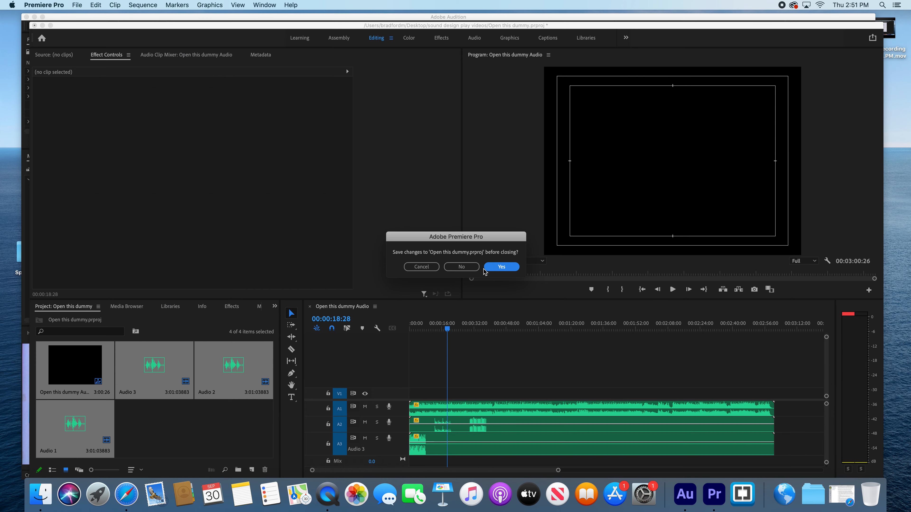
pyautogui.click(453, 268)
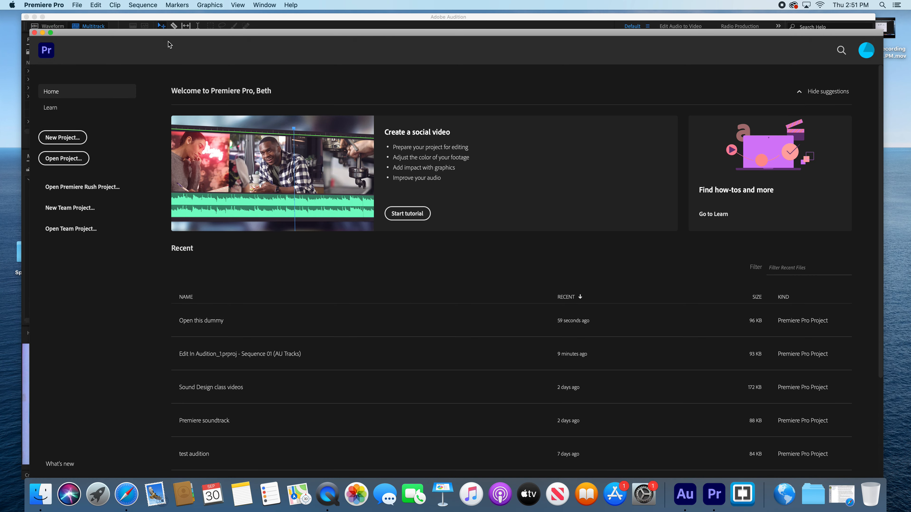
# Switch to Audition and export the entire session as a multitrack mixdown named "Open this one_mixdown.wav" in the dummy files folder.
pyautogui.click(158, 22)
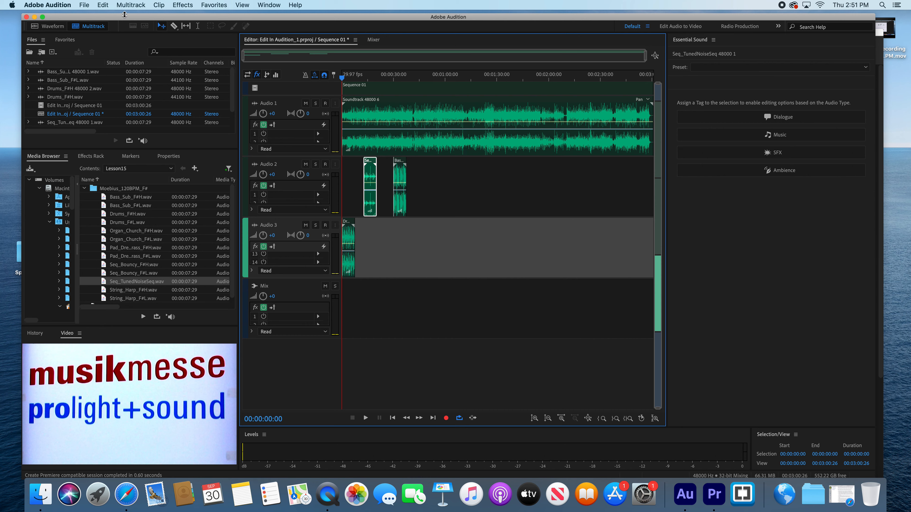
pyautogui.click(84, 5)
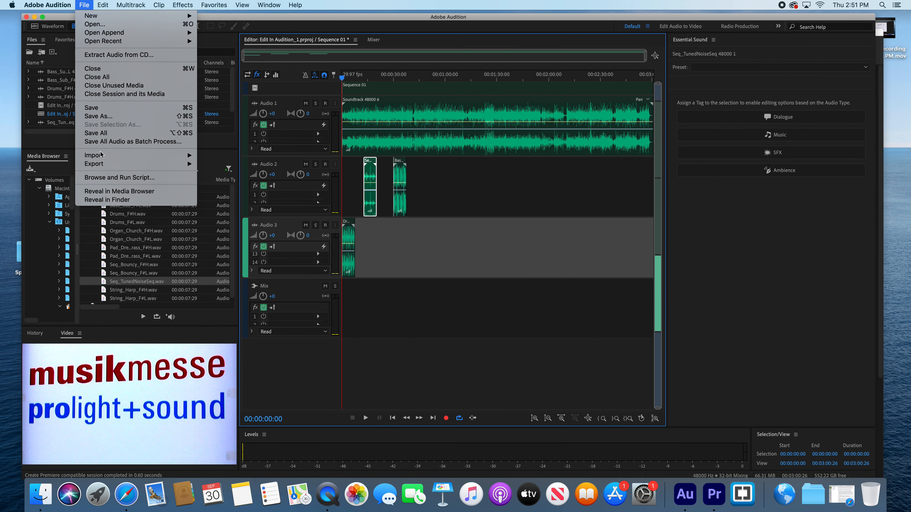
pyautogui.moveTo(102, 158)
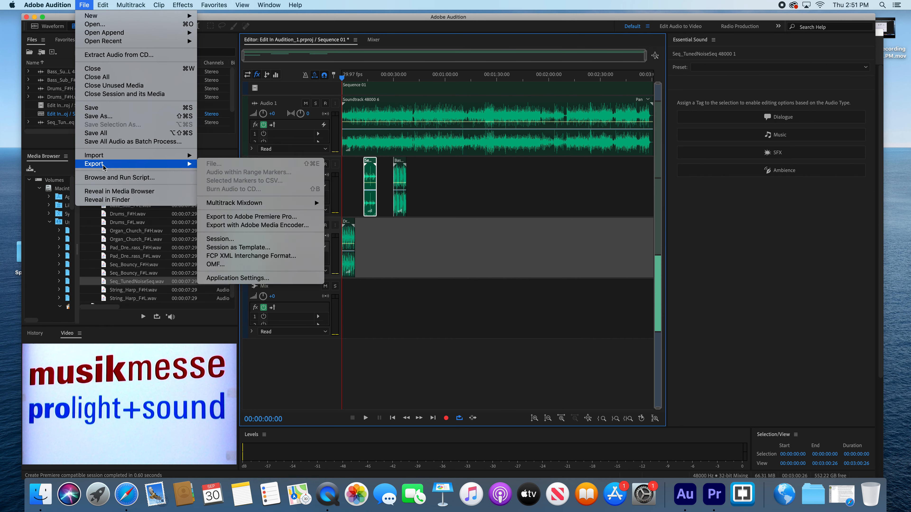
pyautogui.moveTo(250, 203)
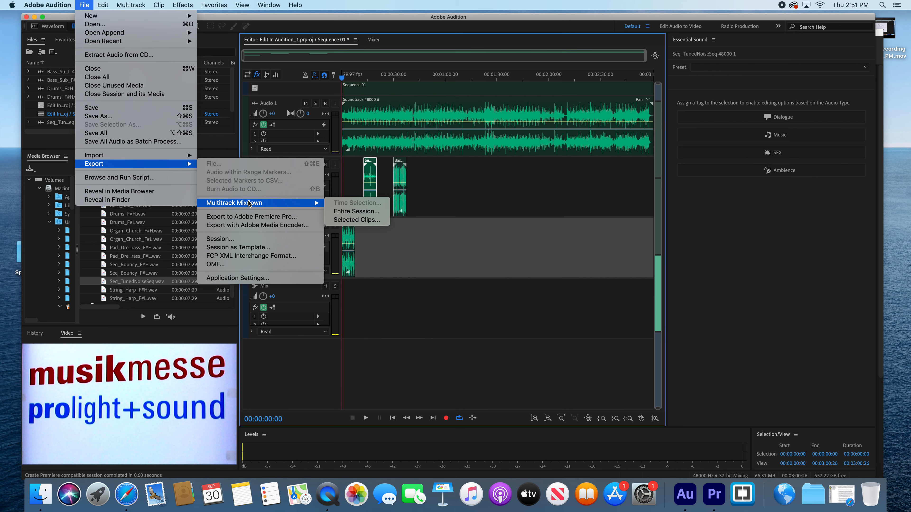
pyautogui.click(354, 212)
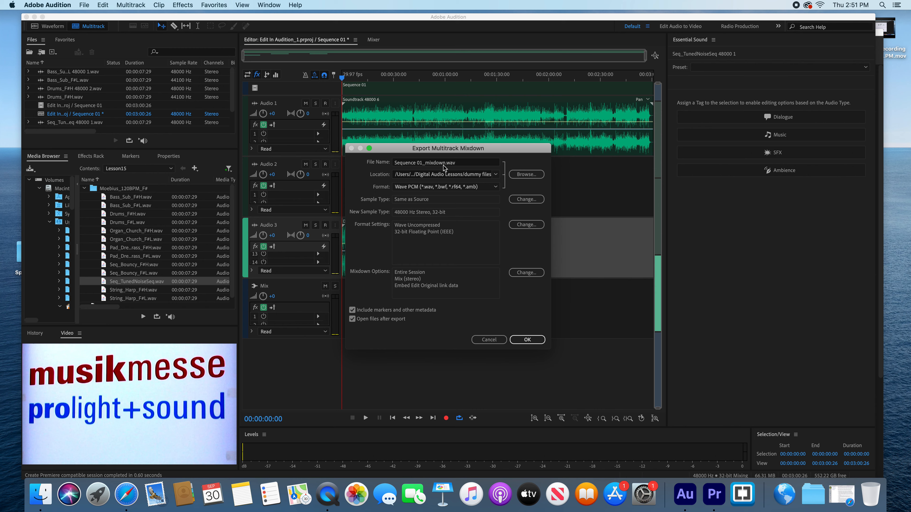
pyautogui.click(421, 163)
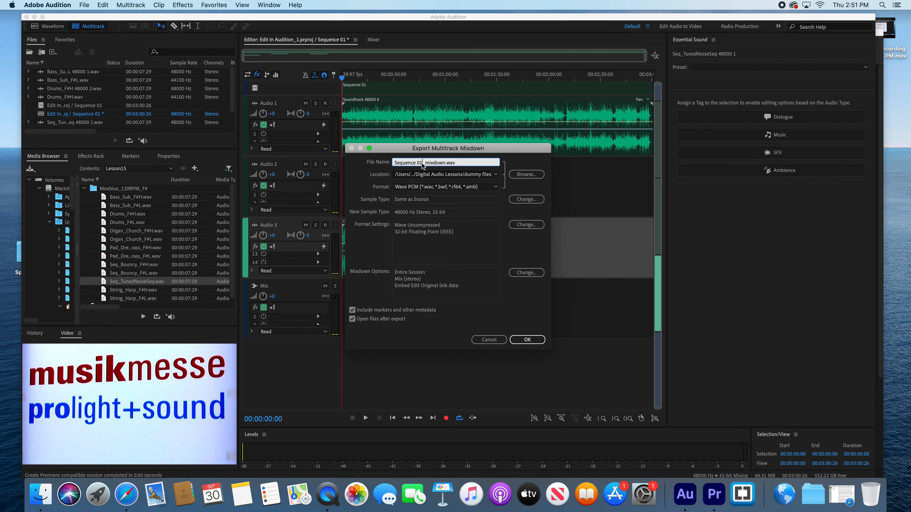
pyautogui.press('BackSpace')
pyautogui.press('BackSpace')
pyautogui.press('BackSpace')
pyautogui.press('BackSpace')
pyautogui.press('BackSpace')
pyautogui.press('BackSpace')
pyautogui.press('BackSpace')
pyautogui.press('BackSpace')
pyautogui.press('BackSpace')
pyautogui.press('BackSpace')
pyautogui.press('BackSpace')
pyautogui.write('Open this one')
pyautogui.click(526, 340)
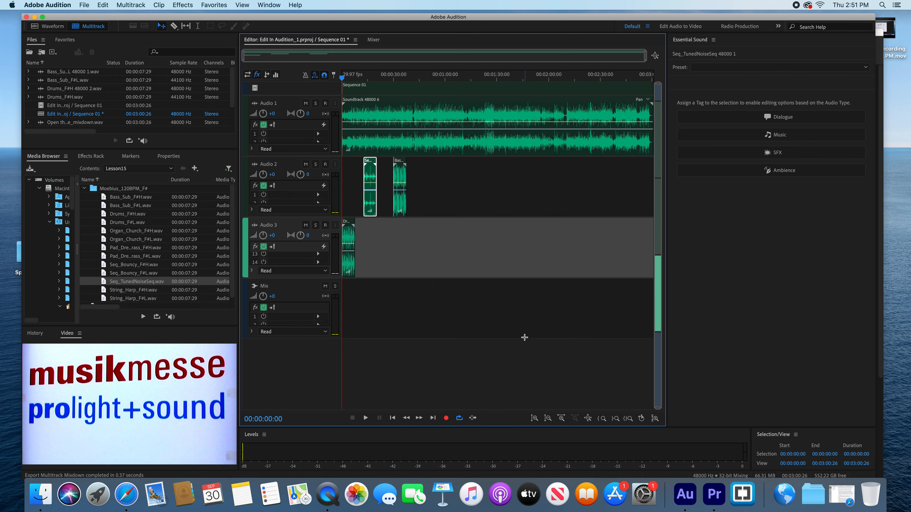
# Switch to Premiere Pro and create a new project with the default name and settings.
pyautogui.click(715, 500)
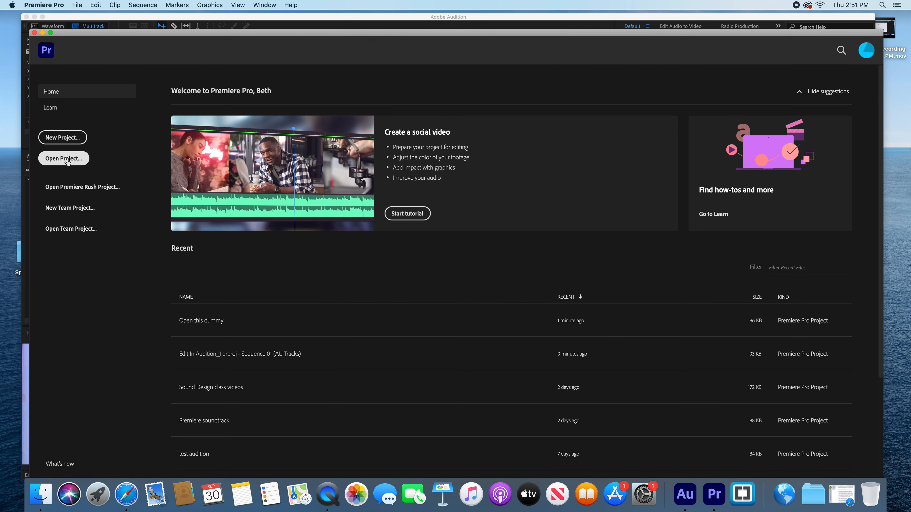
pyautogui.click(63, 138)
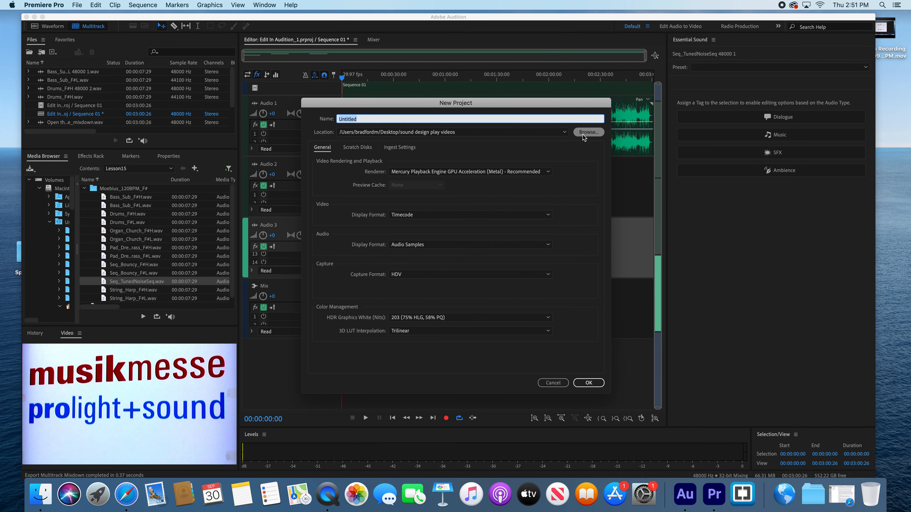
pyautogui.click(592, 384)
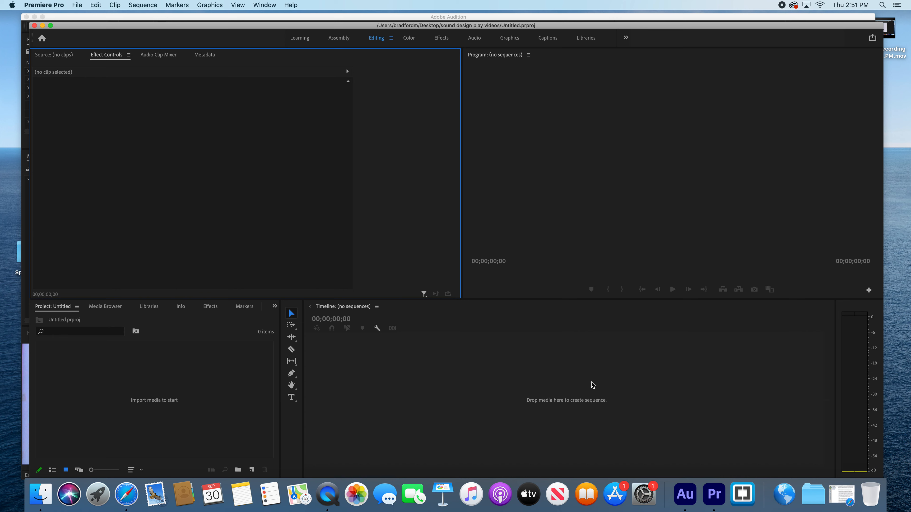
# Import Open this one_mixdown.wav from the dummy files folder inside Digital Audio Lessons.
pyautogui.click(80, 5)
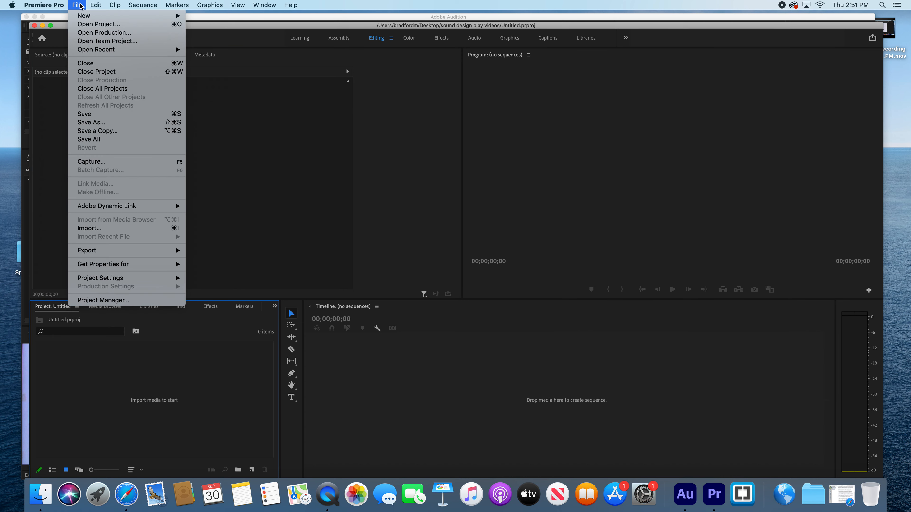
pyautogui.click(110, 229)
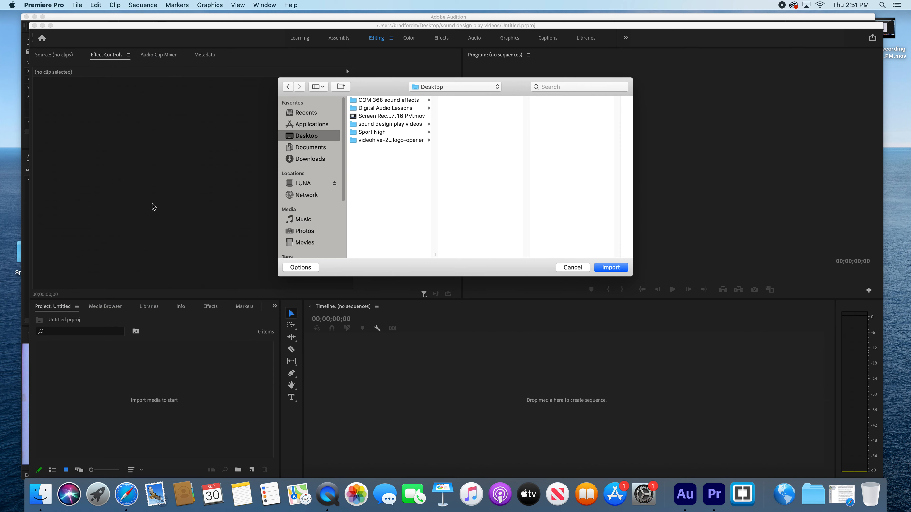
pyautogui.click(384, 108)
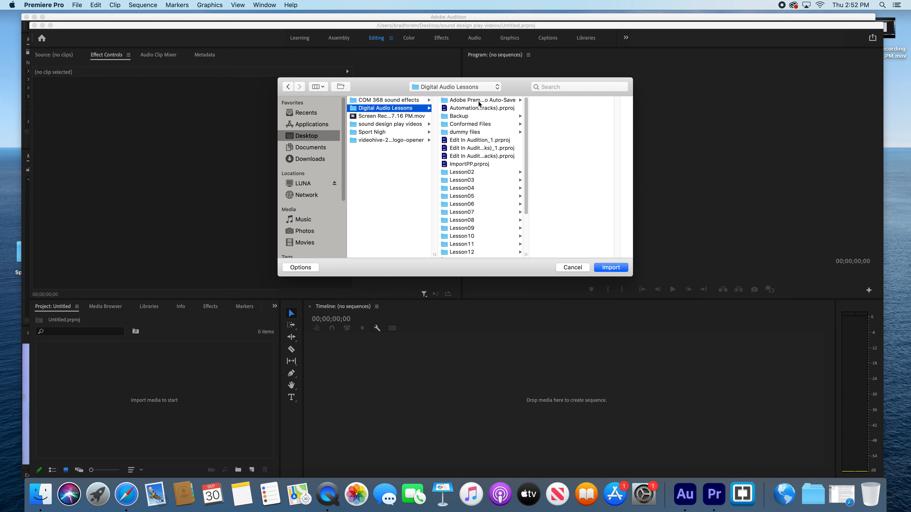
pyautogui.click(474, 133)
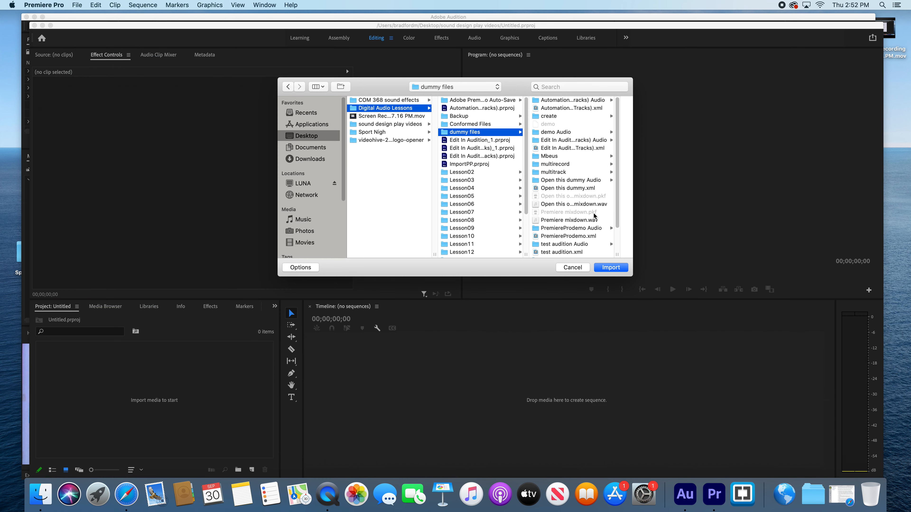
pyautogui.click(564, 204)
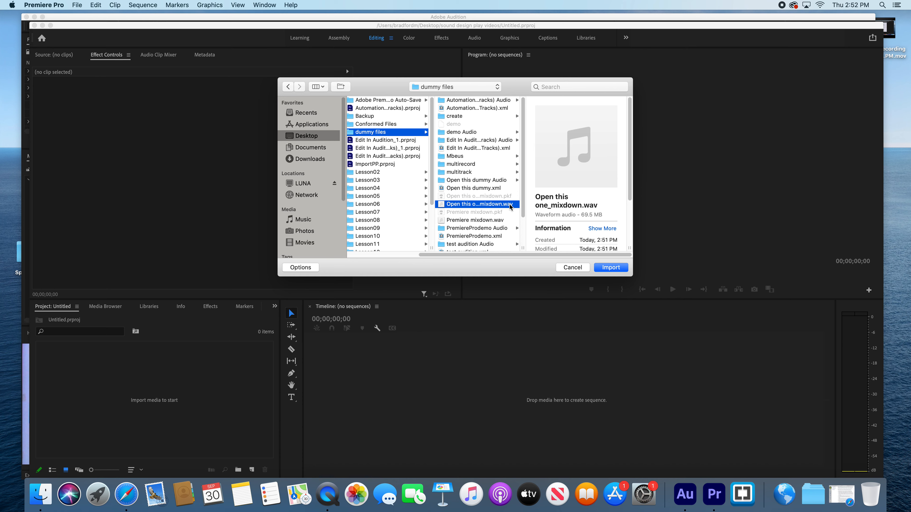
pyautogui.click(610, 267)
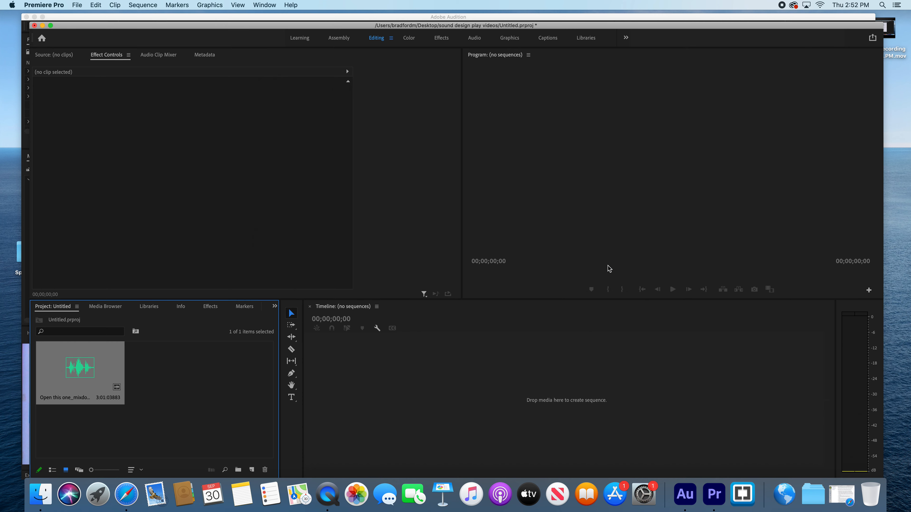
# Create a sequence from the imported mixdown clip and enlarge the Audio 1 track to show its waveform.
pyautogui.click(93, 398)
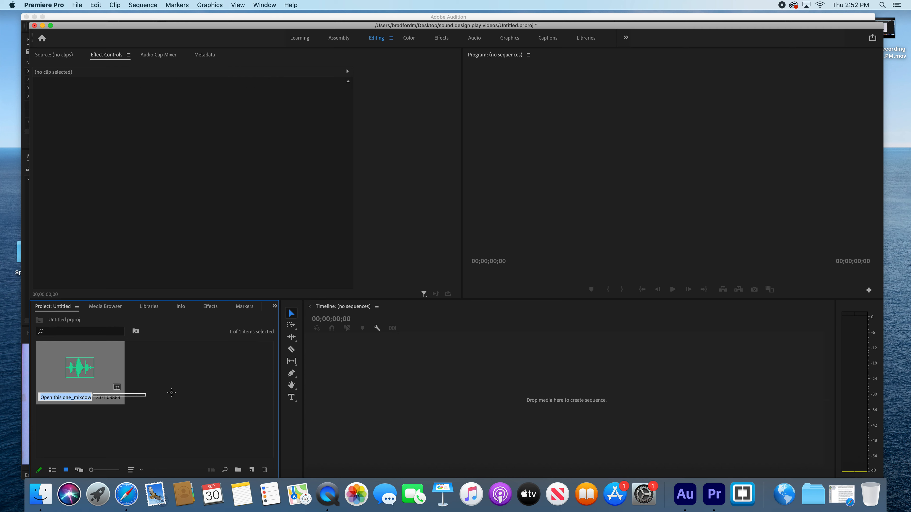
pyautogui.click(107, 366)
pyautogui.moveTo(108, 369); pyautogui.dragTo(342, 383)
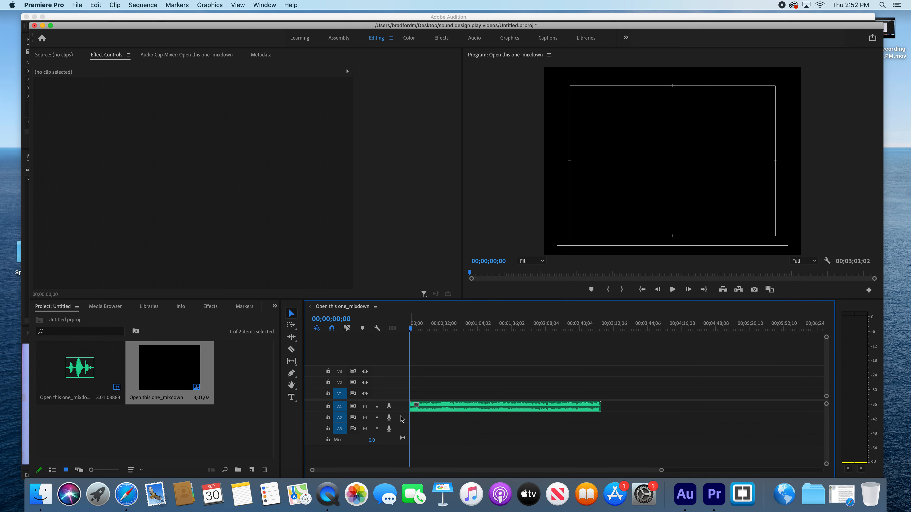
pyautogui.moveTo(400, 423); pyautogui.dragTo(401, 434)
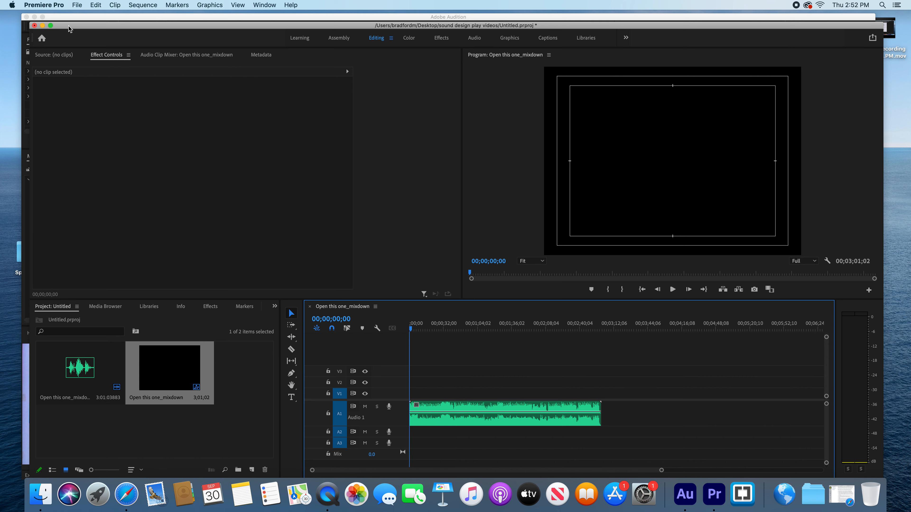
# Minimize Premiere Pro, switch to Audition and close all open files without saving the changes to Sequence 01.
pyautogui.click(43, 27)
pyautogui.click(157, 22)
pyautogui.click(83, 4)
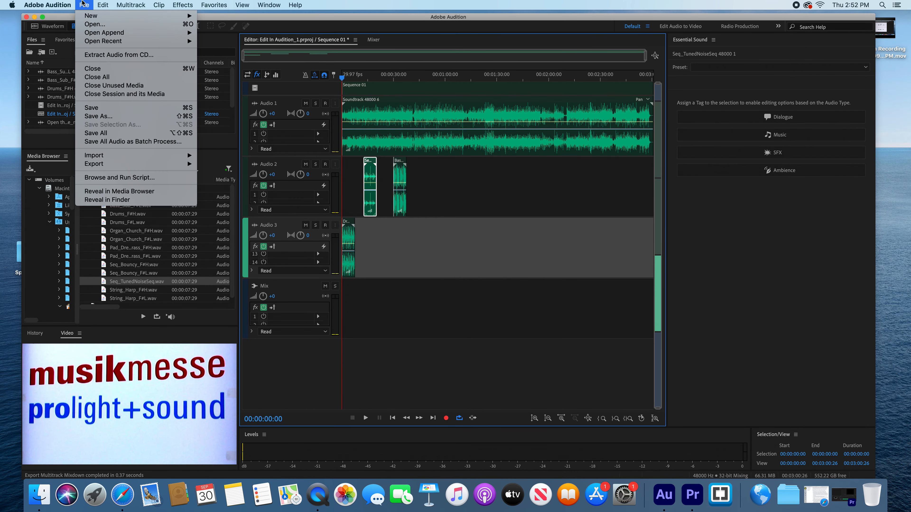
pyautogui.click(97, 77)
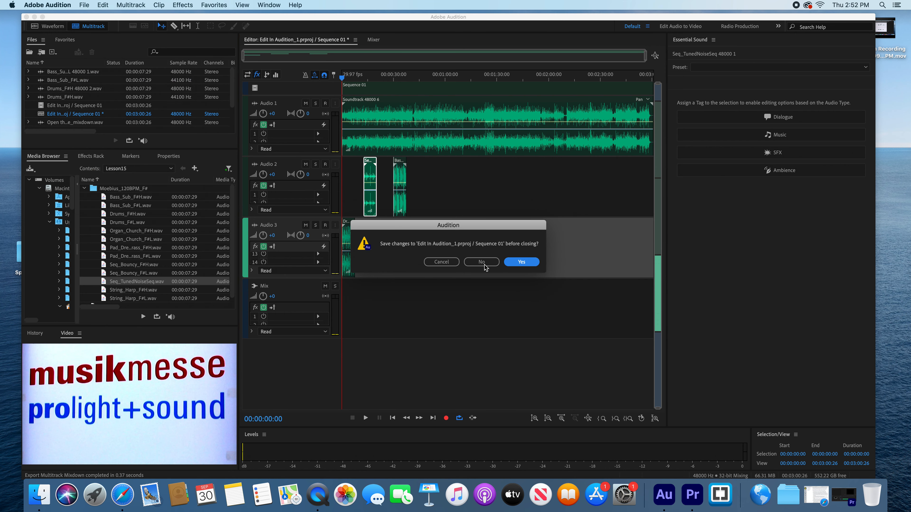
pyautogui.click(471, 261)
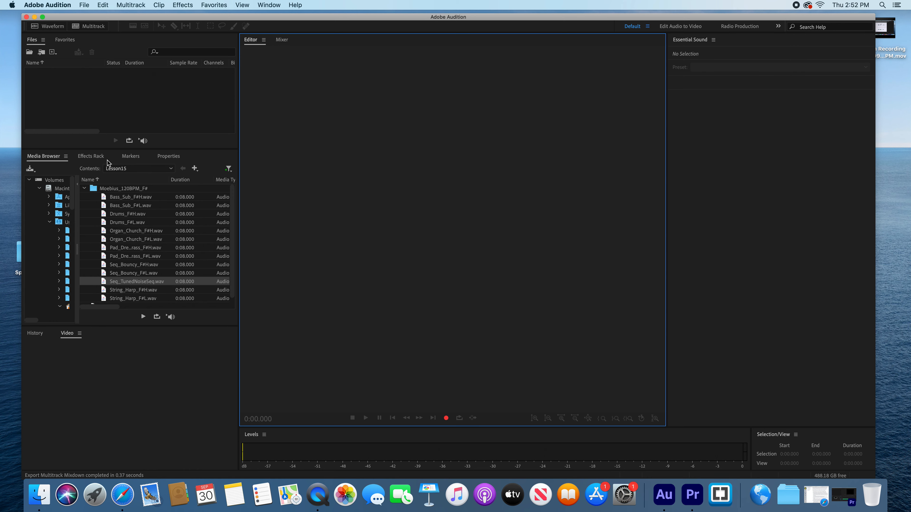
# Open the Vocal Alignment.sesx session from the Vocal Alignment folder inside Lesson12.
pyautogui.click(94, 155)
pyautogui.click(85, 5)
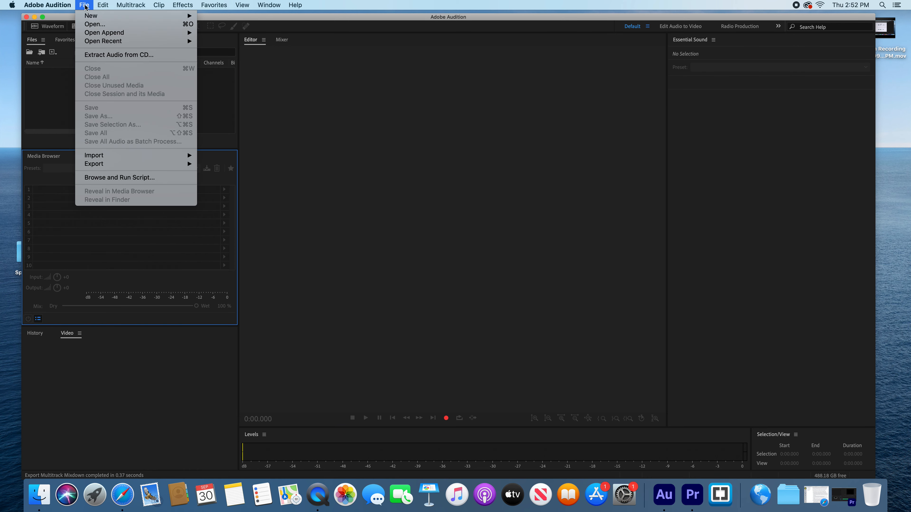
pyautogui.click(93, 25)
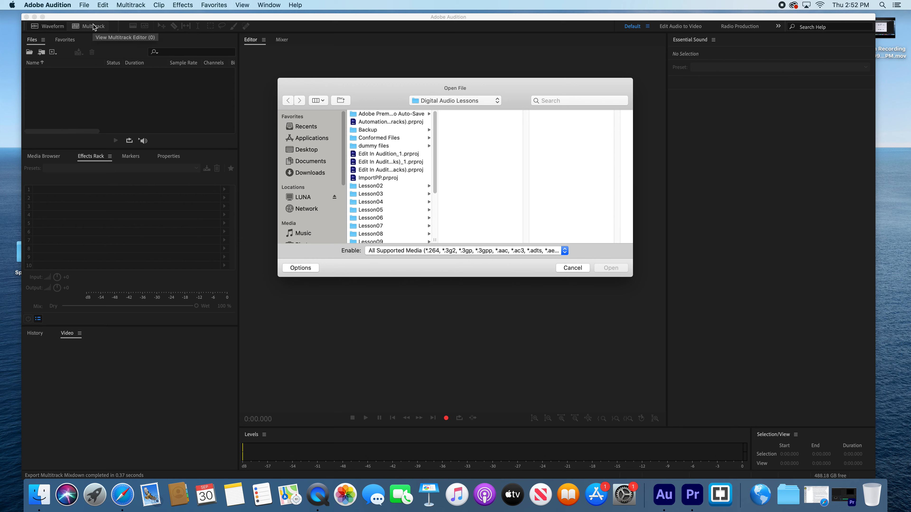
pyautogui.moveTo(437, 180); pyautogui.dragTo(436, 222)
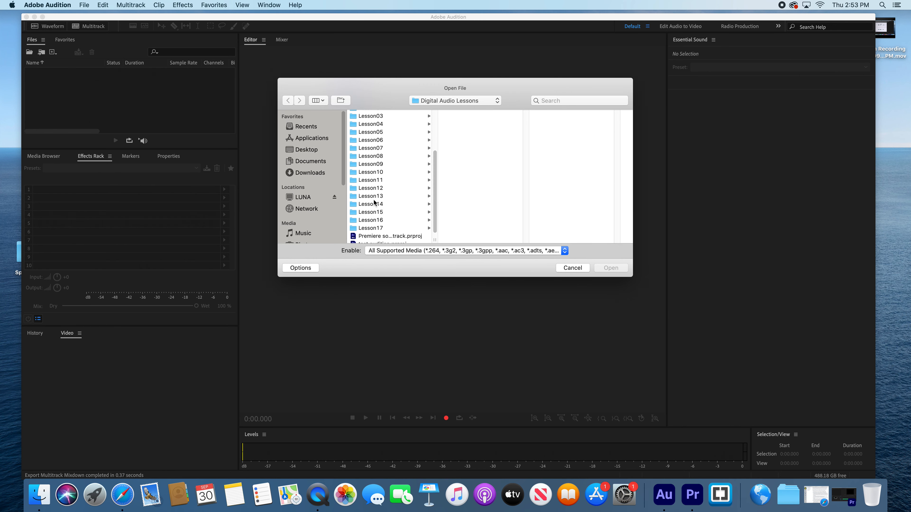
pyautogui.click(370, 187)
pyautogui.click(492, 147)
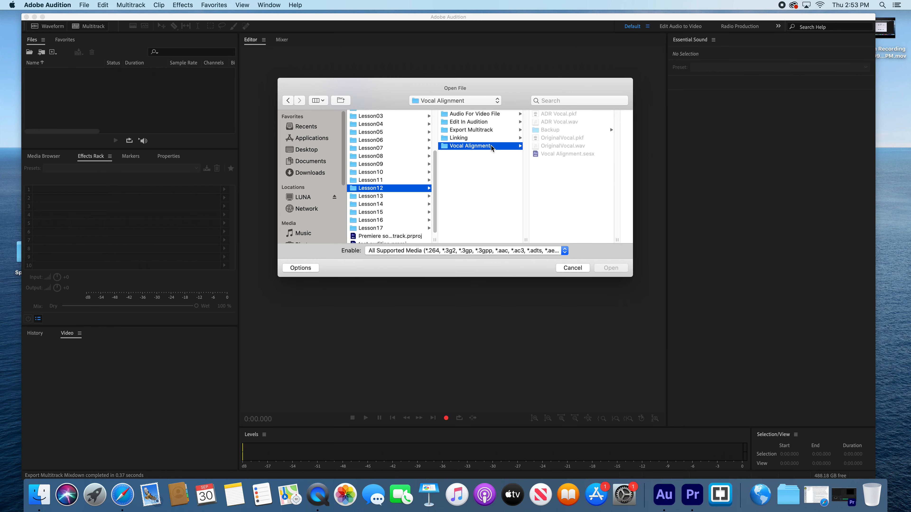
pyautogui.click(567, 155)
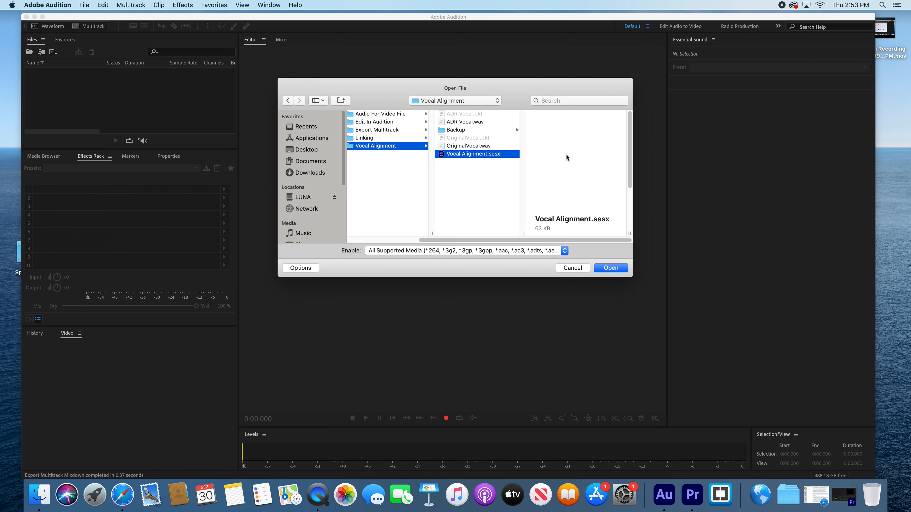
pyautogui.click(605, 272)
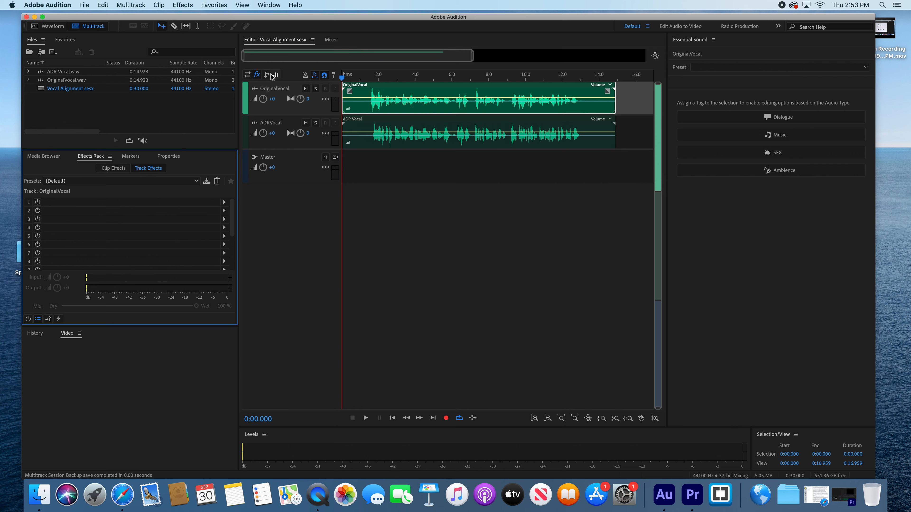
pyautogui.click(367, 146)
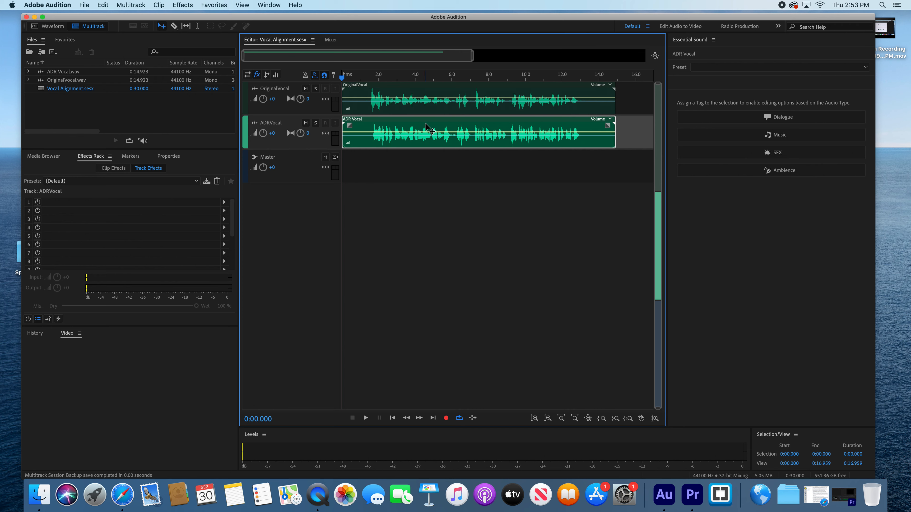
pyautogui.click(427, 101)
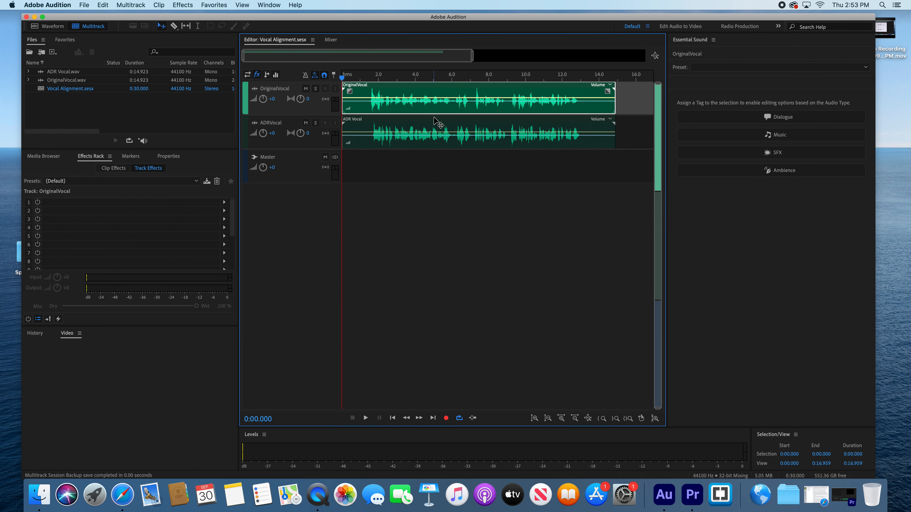
pyautogui.click(435, 125)
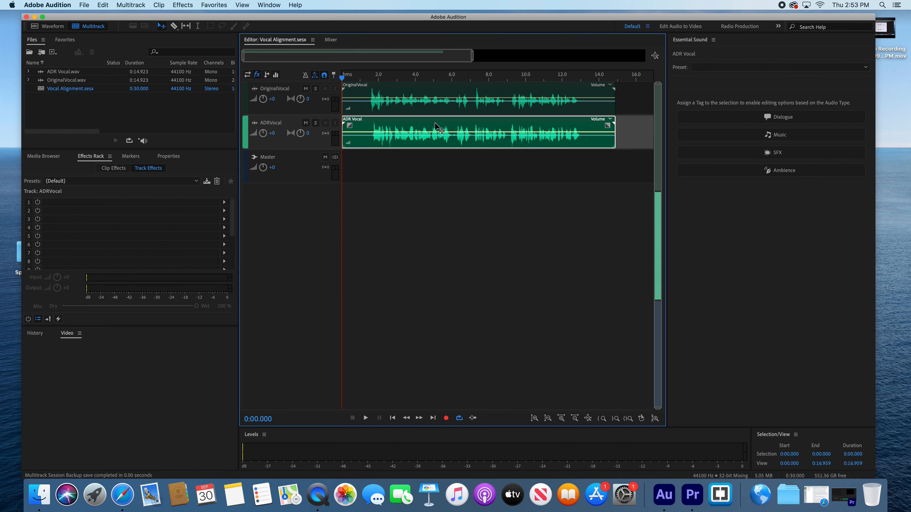
pyautogui.click(583, 110)
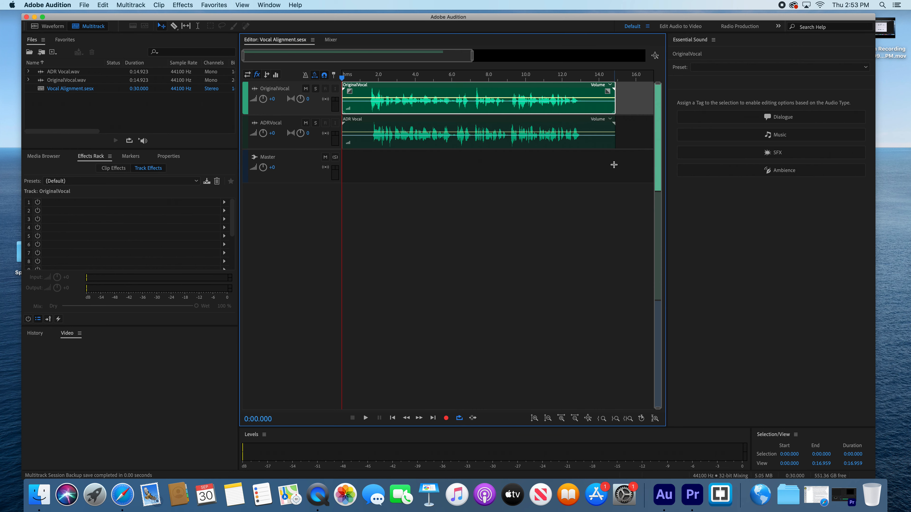
# Run Automatic Speech Alignment of the ADR Vocal clip against OriginalVocal with smoothest stretching, adding the aligned clip to a new track.
pyautogui.moveTo(617, 164); pyautogui.dragTo(394, 95)
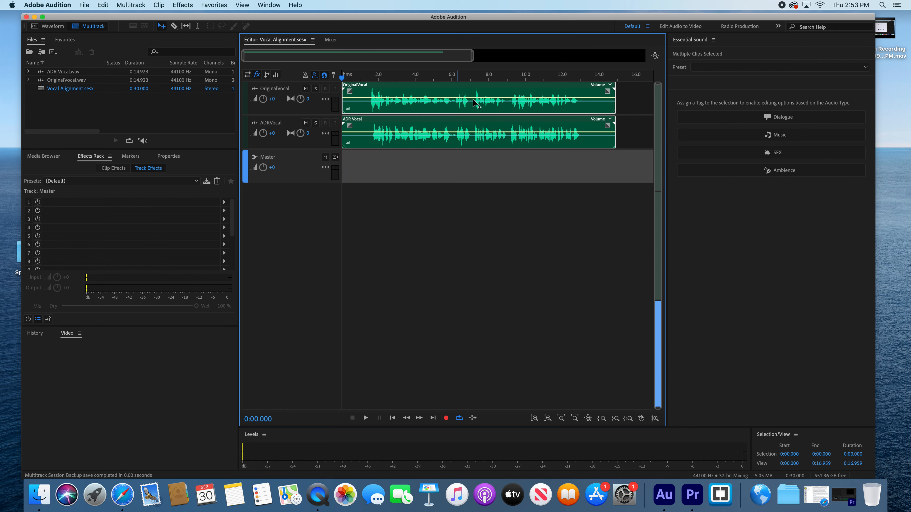
pyautogui.rightClick(586, 107)
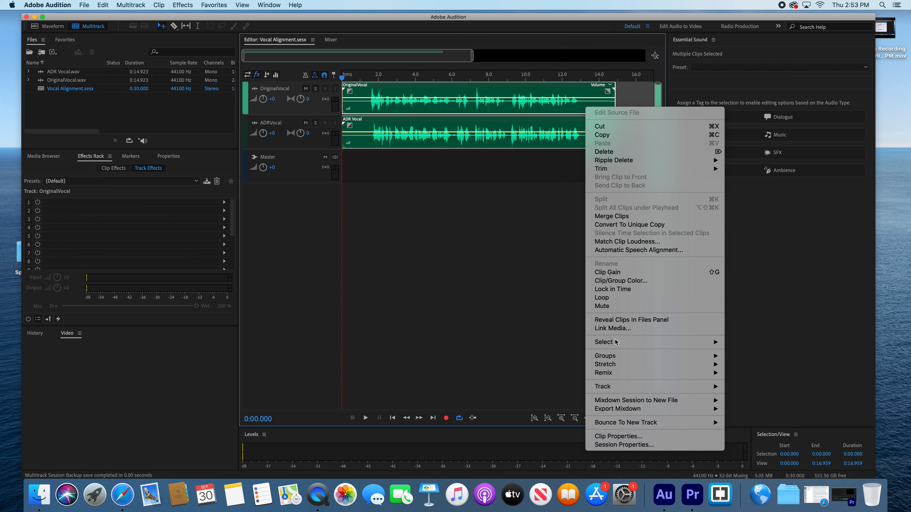
pyautogui.moveTo(621, 411)
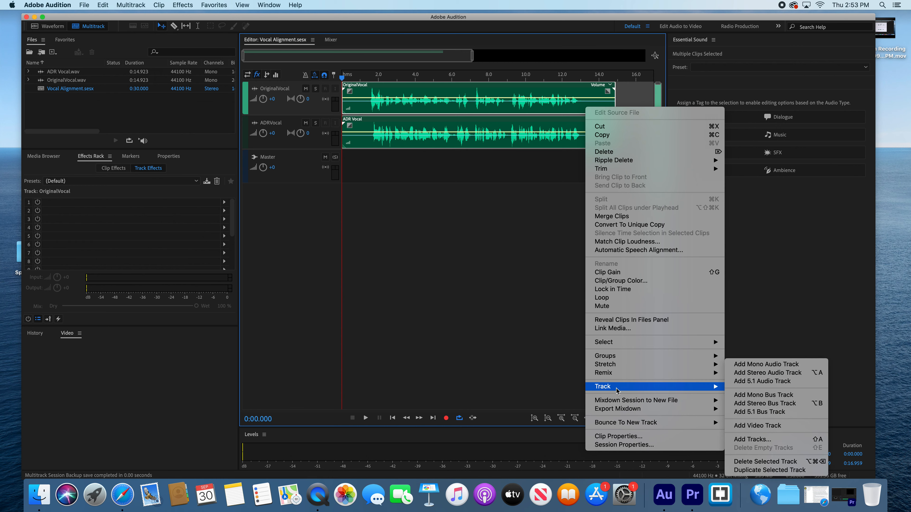
pyautogui.click(623, 252)
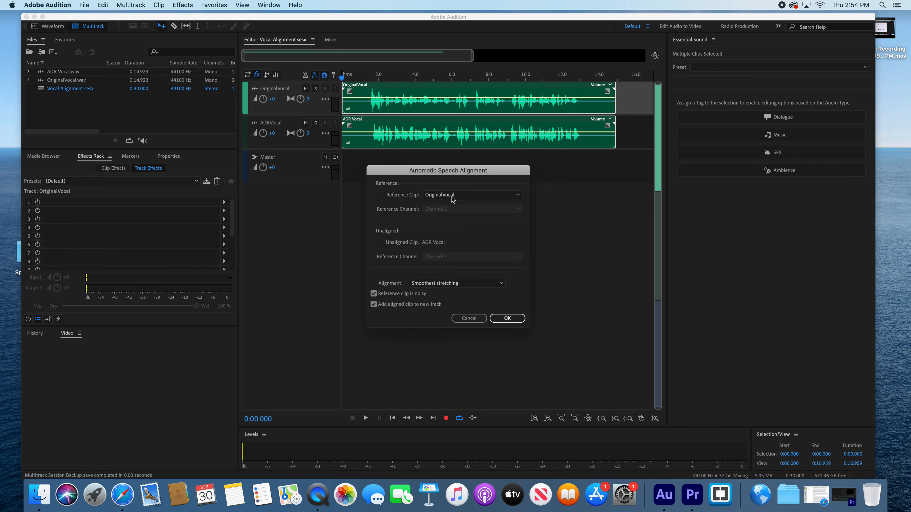
pyautogui.click(501, 284)
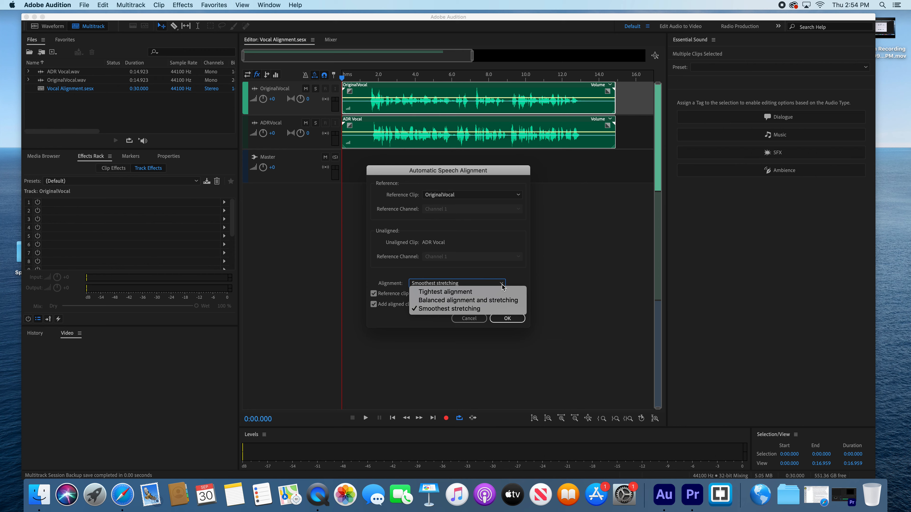
pyautogui.click(507, 320)
pyautogui.click(507, 320)
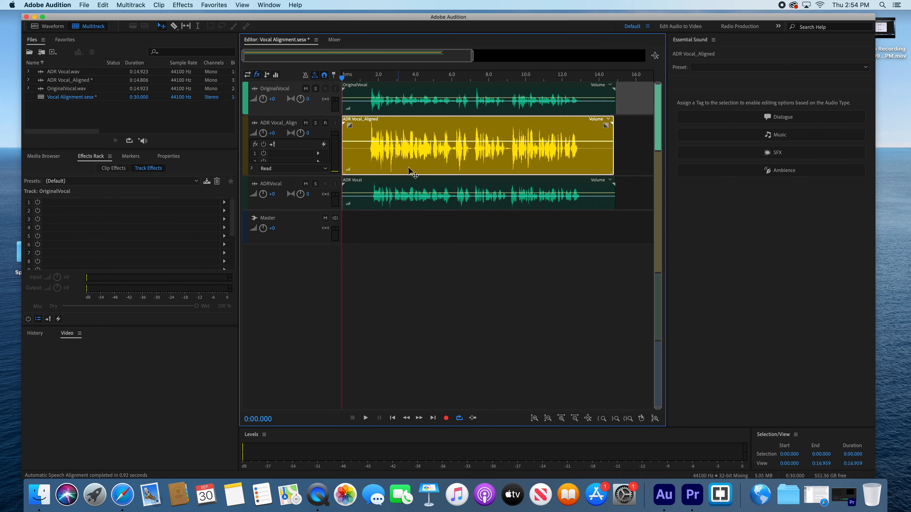
# Align the unaligned ADR Vocal clip to OriginalVocal again, using Tightest alignment and adding the result to another new track.
pyautogui.click(442, 88)
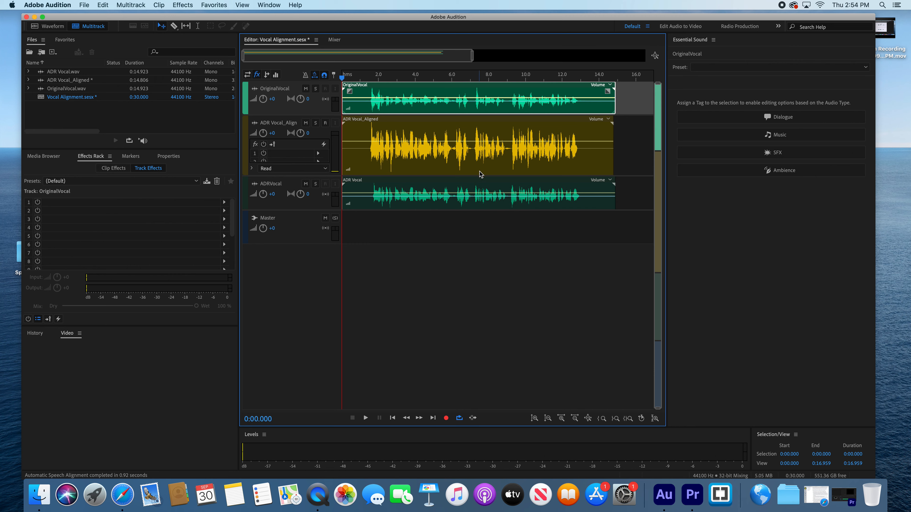
pyautogui.keyDown('super'); pyautogui.click(488, 203); pyautogui.keyUp('super')
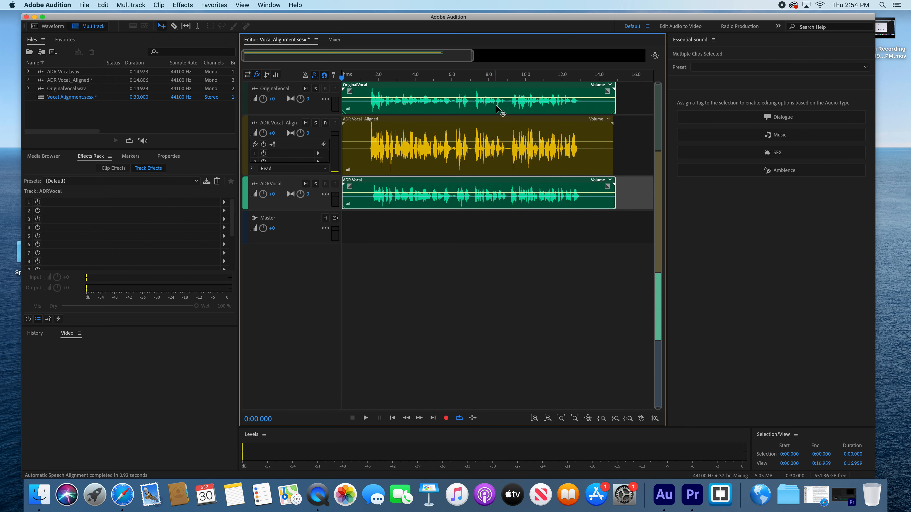
pyautogui.rightClick(498, 107)
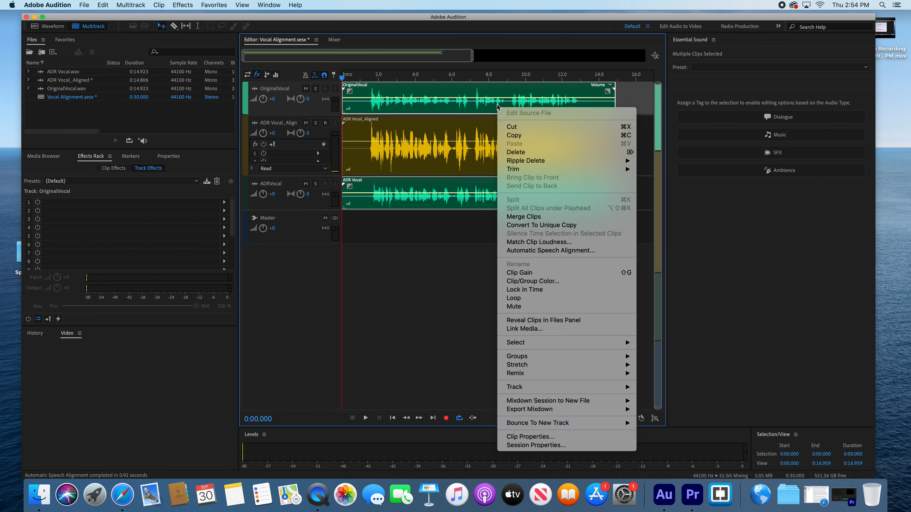
pyautogui.click(551, 250)
pyautogui.click(500, 287)
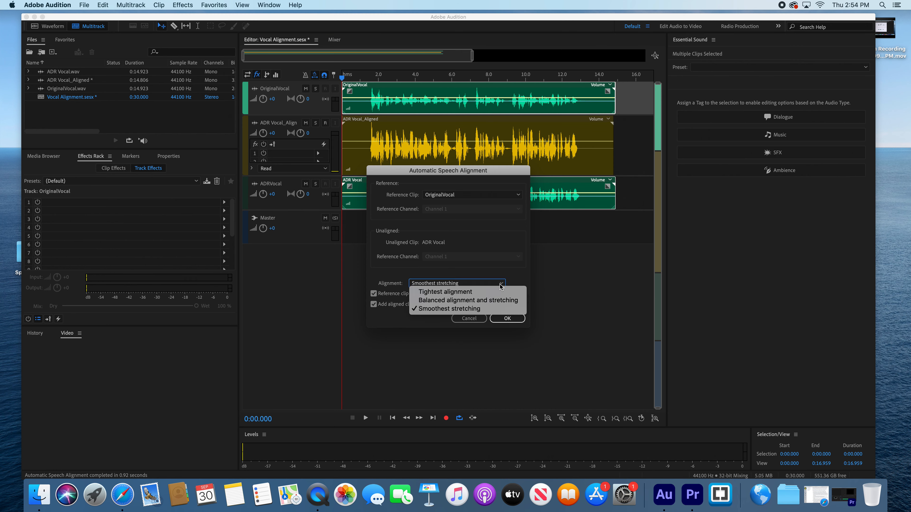
pyautogui.click(499, 292)
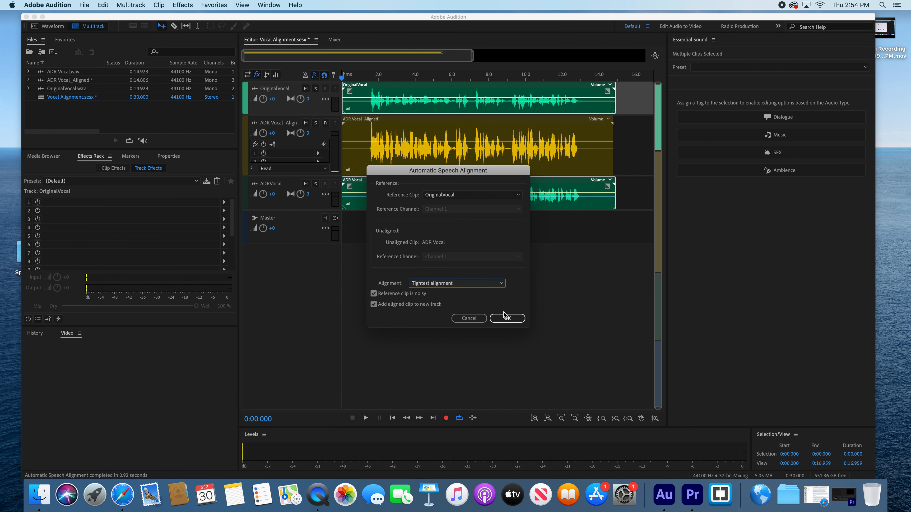
pyautogui.click(509, 320)
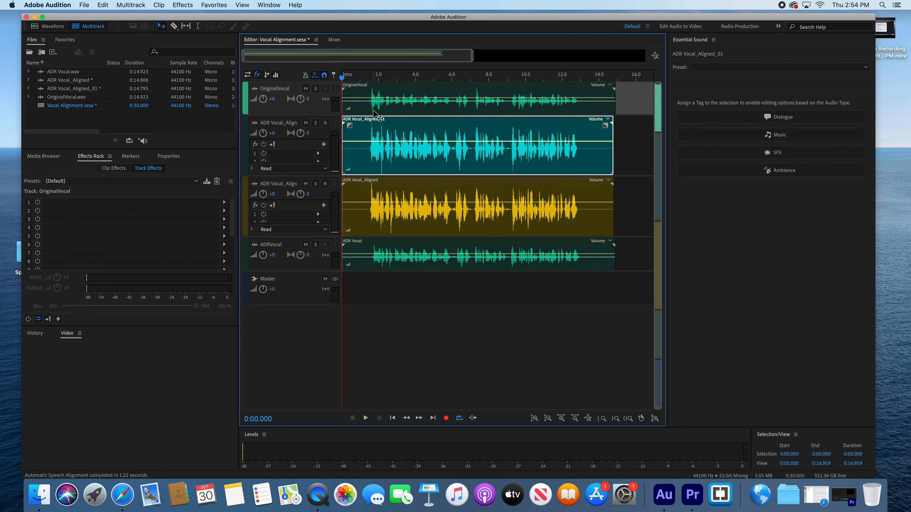
pyautogui.rightClick(419, 112)
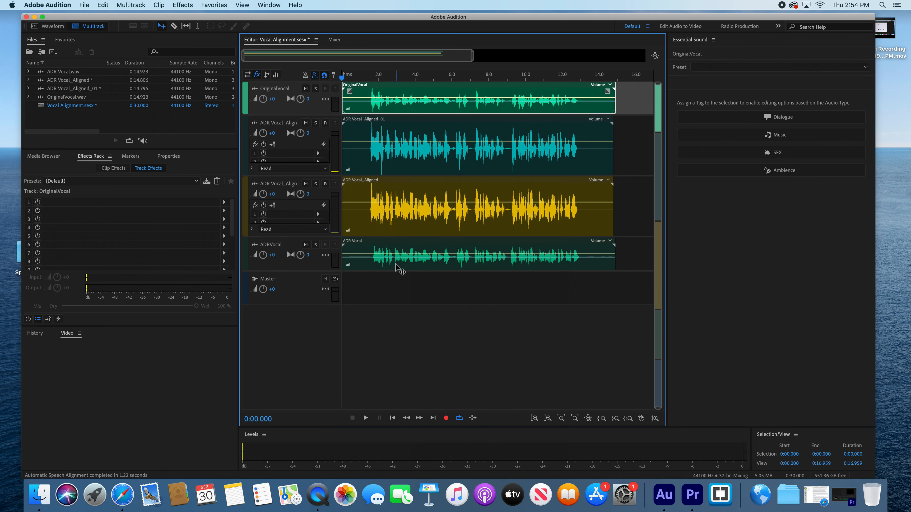
pyautogui.keyDown('super'); pyautogui.click(373, 265); pyautogui.keyUp('super')
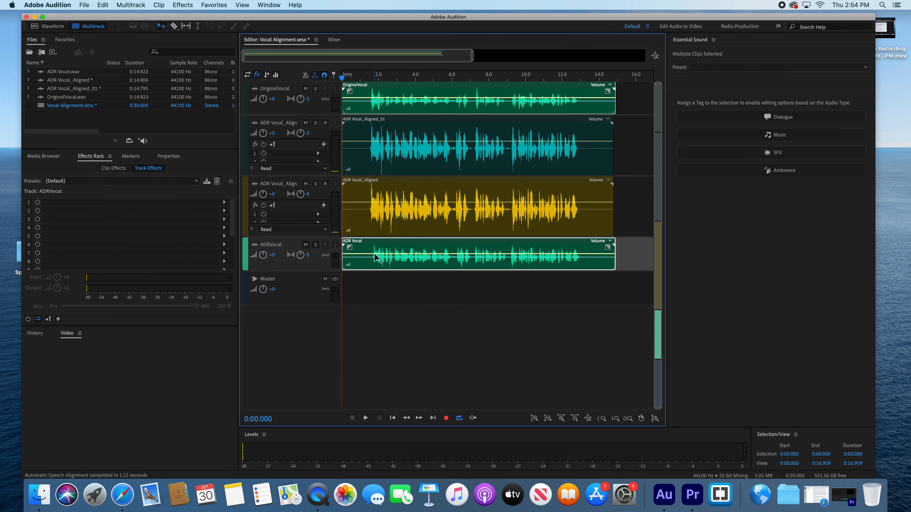
pyautogui.click(384, 104)
pyautogui.rightClick(385, 105)
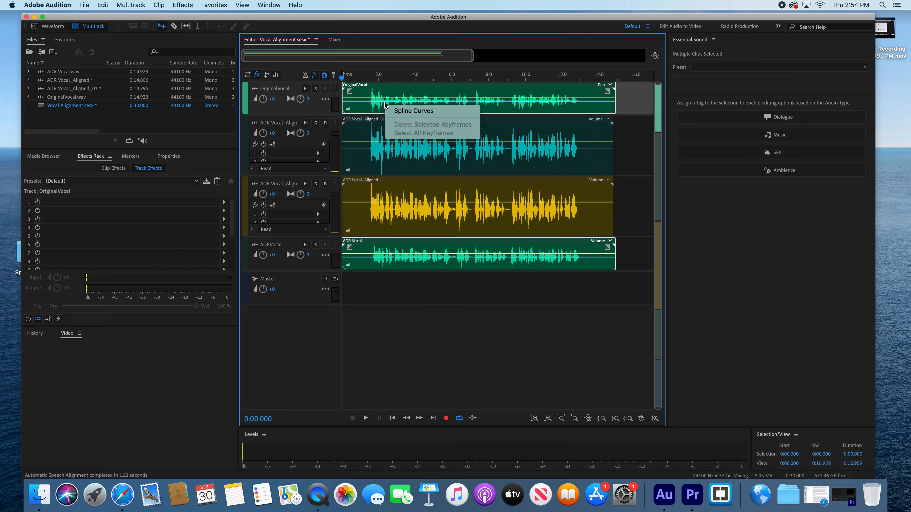
pyautogui.click(369, 114)
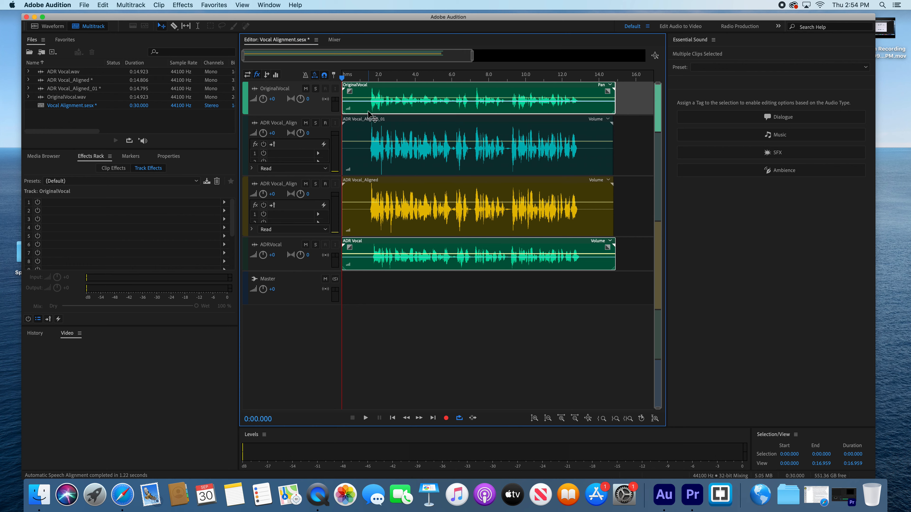
pyautogui.rightClick(369, 114)
pyautogui.click(407, 257)
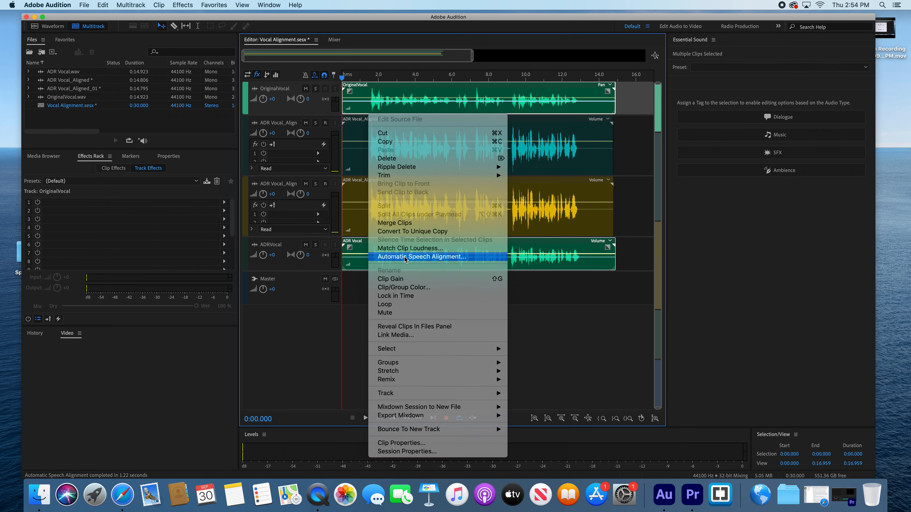
pyautogui.click(471, 286)
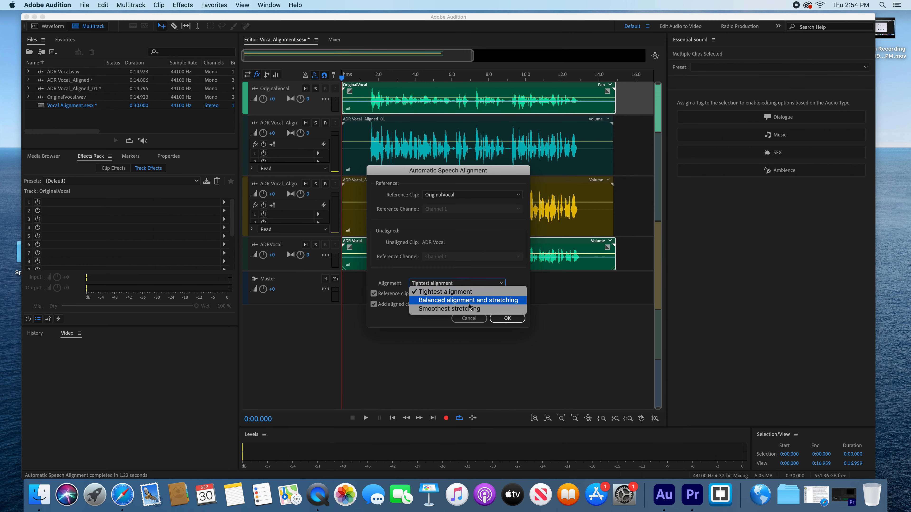
pyautogui.click(552, 300)
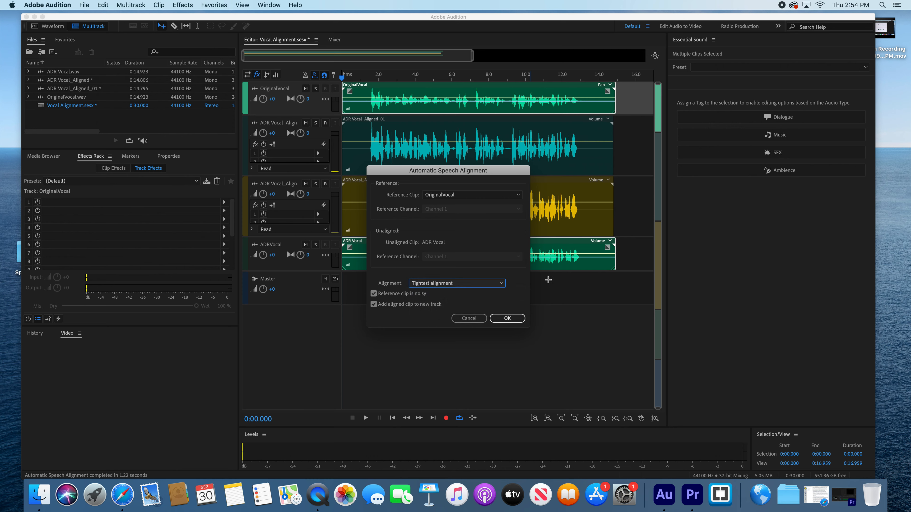
pyautogui.click(468, 319)
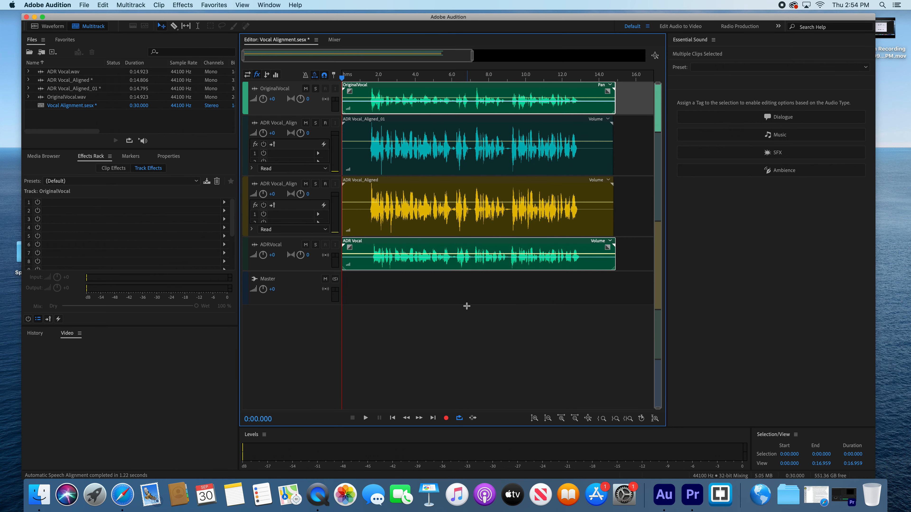
# Delete the ADR Vocal clip and both aligned clips from their tracks, keeping only the OriginalVocal clip.
pyautogui.click(417, 172)
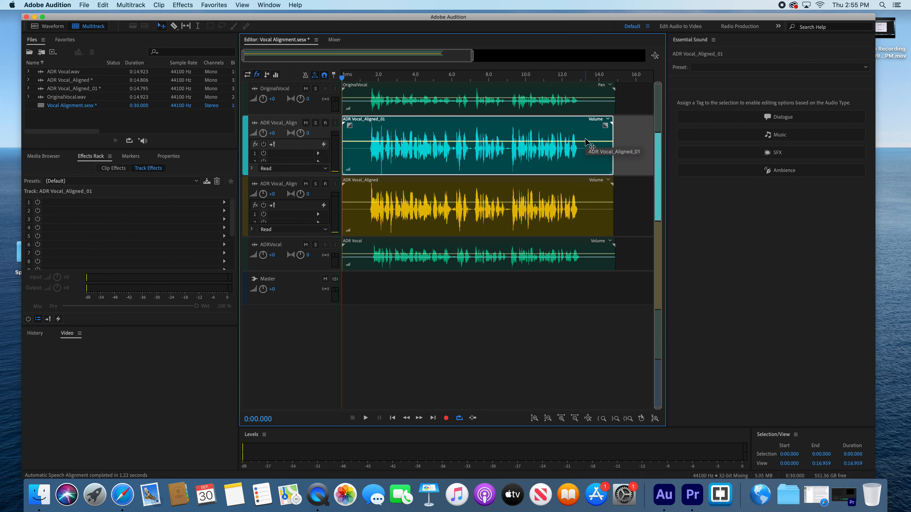
pyautogui.click(363, 249)
pyautogui.press('Delete')
pyautogui.click(364, 197)
pyautogui.press('Delete')
pyautogui.click(354, 155)
pyautogui.press('Delete')
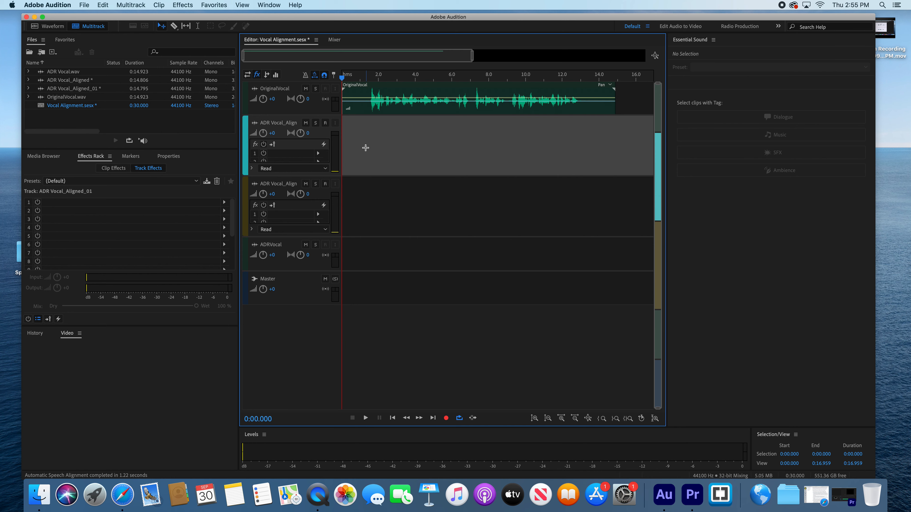